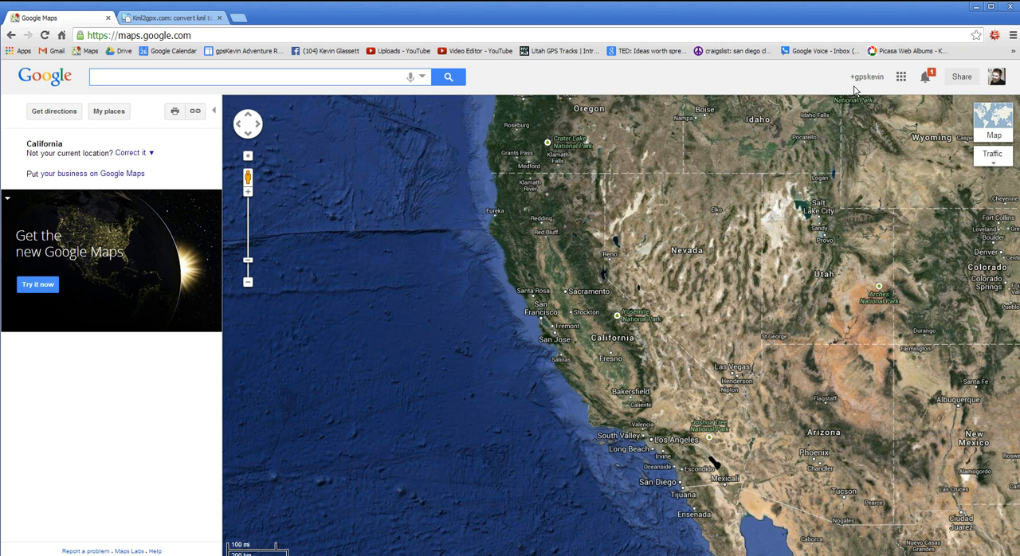
# - Create a new map with classic My Maps
pyautogui.click(103, 118)
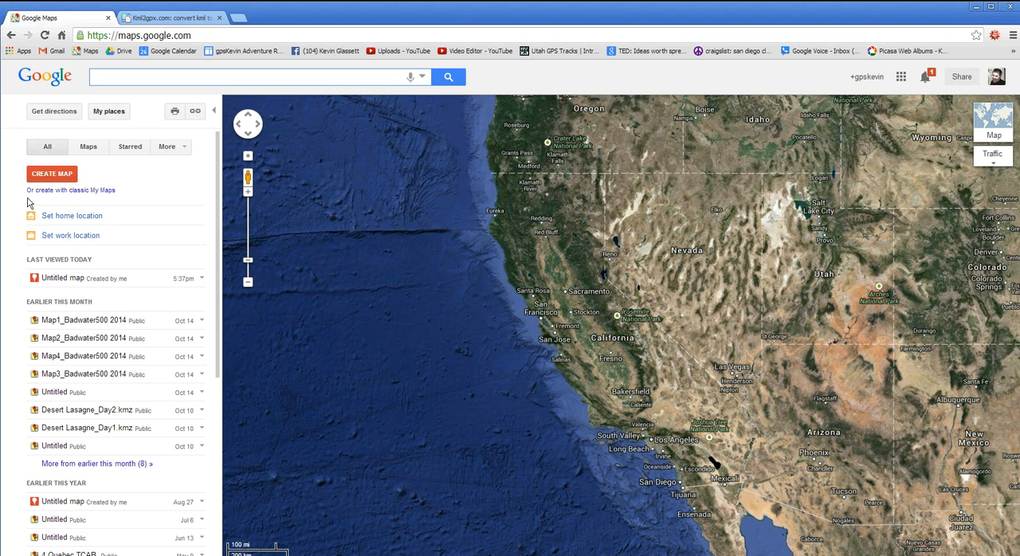
pyautogui.click(99, 192)
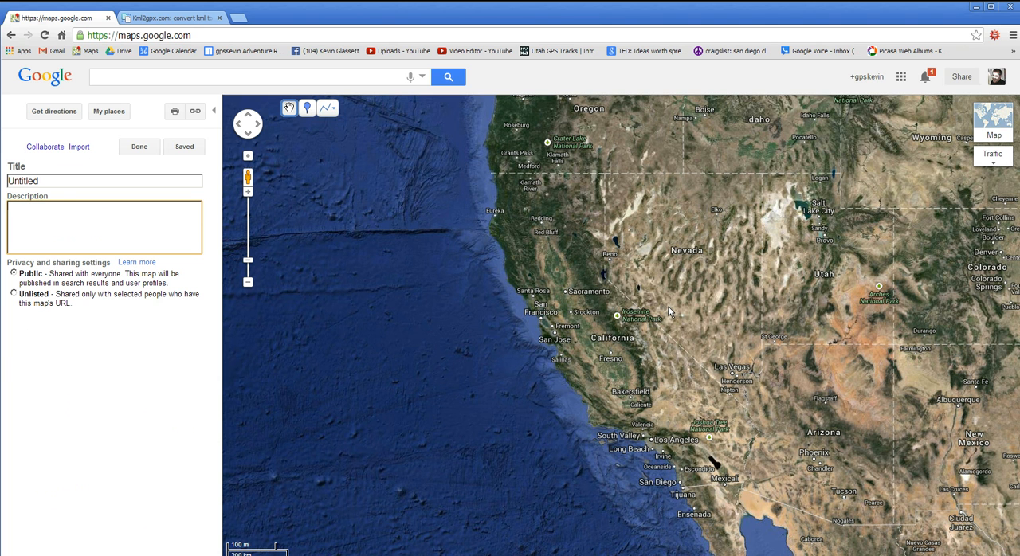
# - Locate Big Bear Lake in the mountains east of Los Angeles on the satellite map
pyautogui.moveTo(669, 310); pyautogui.dragTo(548, 348)
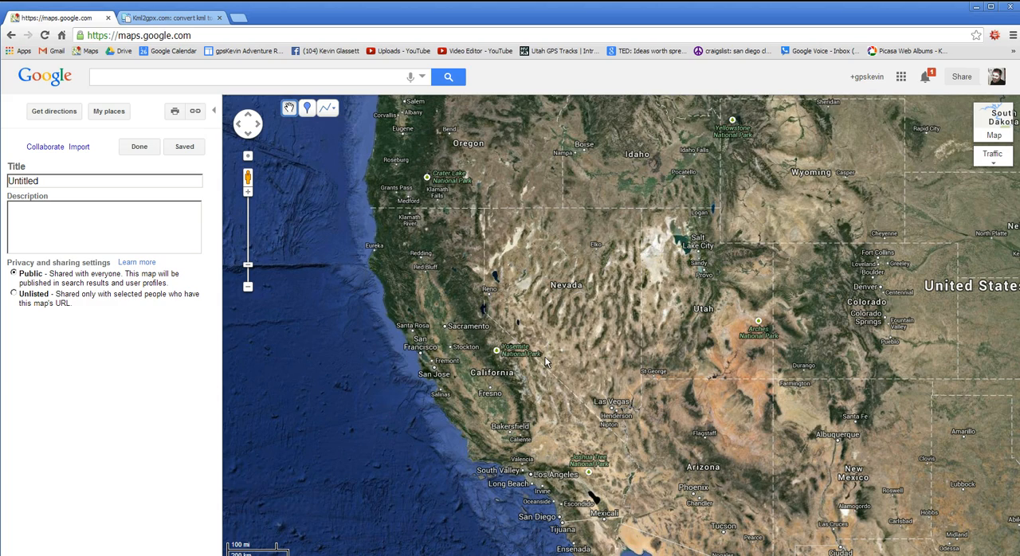
pyautogui.scroll(3, 547, 363)
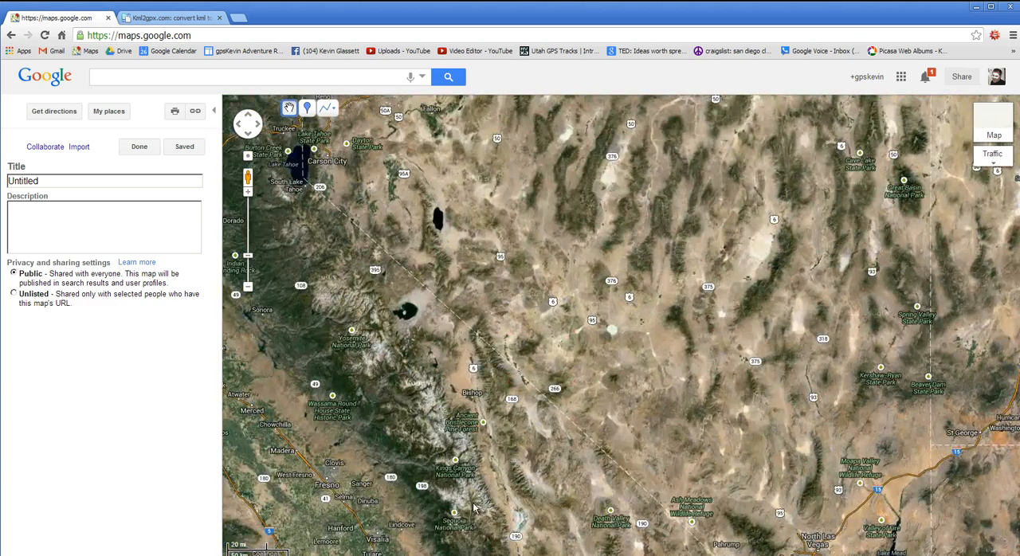
pyautogui.moveTo(476, 509); pyautogui.dragTo(488, 207)
pyautogui.moveTo(571, 385); pyautogui.dragTo(534, 327)
pyautogui.moveTo(645, 428); pyautogui.dragTo(543, 327)
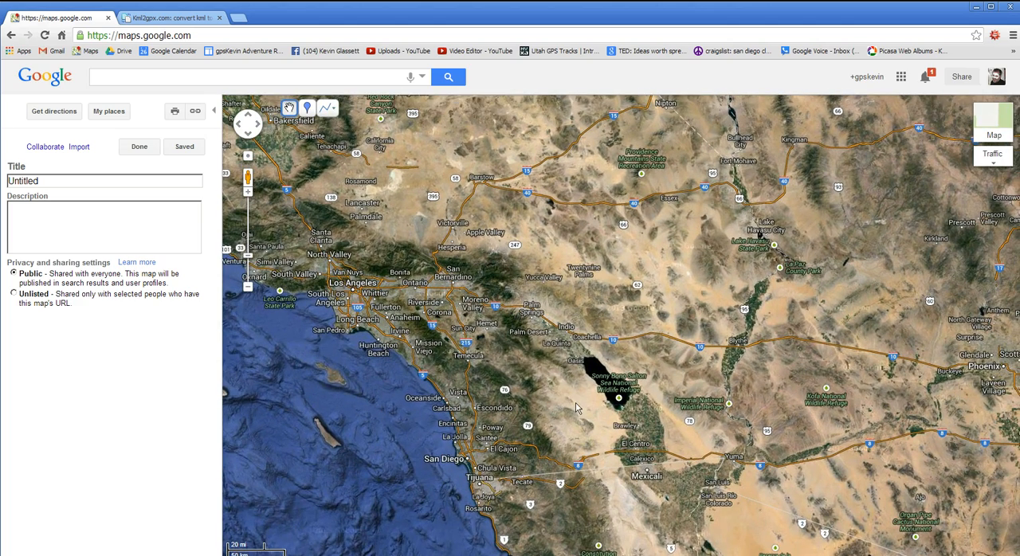
pyautogui.moveTo(519, 372); pyautogui.dragTo(565, 394)
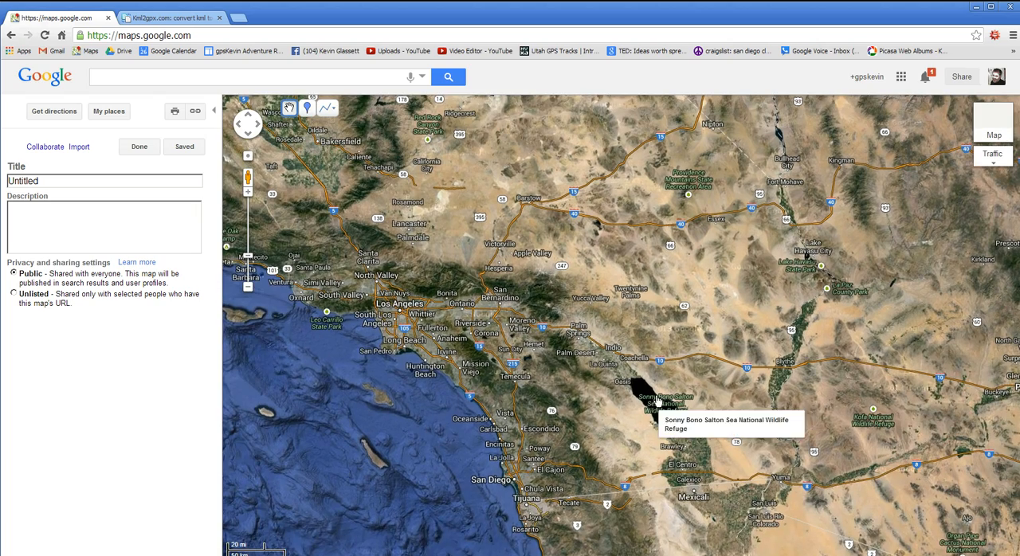
pyautogui.moveTo(525, 341); pyautogui.dragTo(670, 390)
pyautogui.scroll(1, 600, 378)
pyautogui.moveTo(601, 368); pyautogui.dragTo(678, 402)
pyautogui.scroll(1, 678, 402)
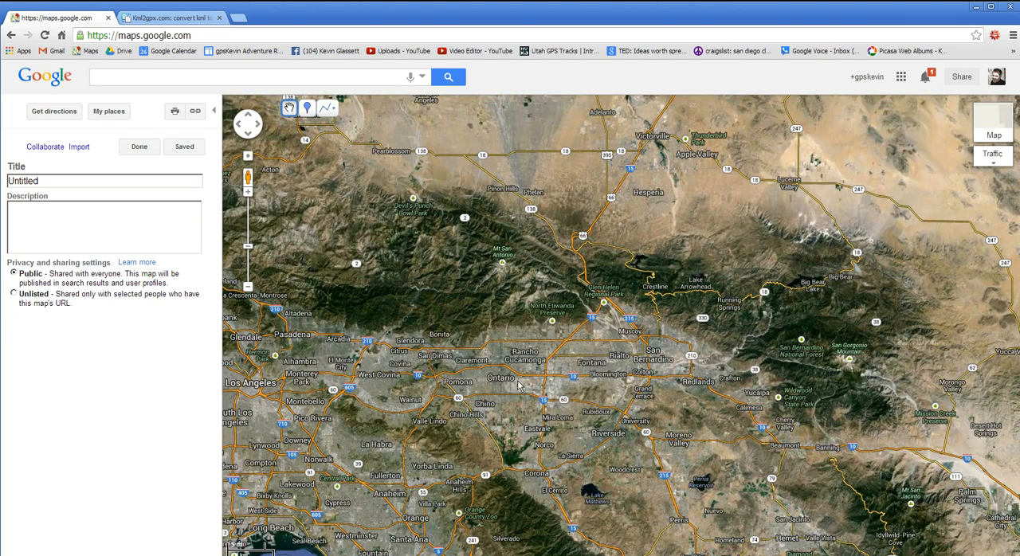
pyautogui.moveTo(823, 333); pyautogui.dragTo(702, 379)
pyautogui.scroll(2, 702, 376)
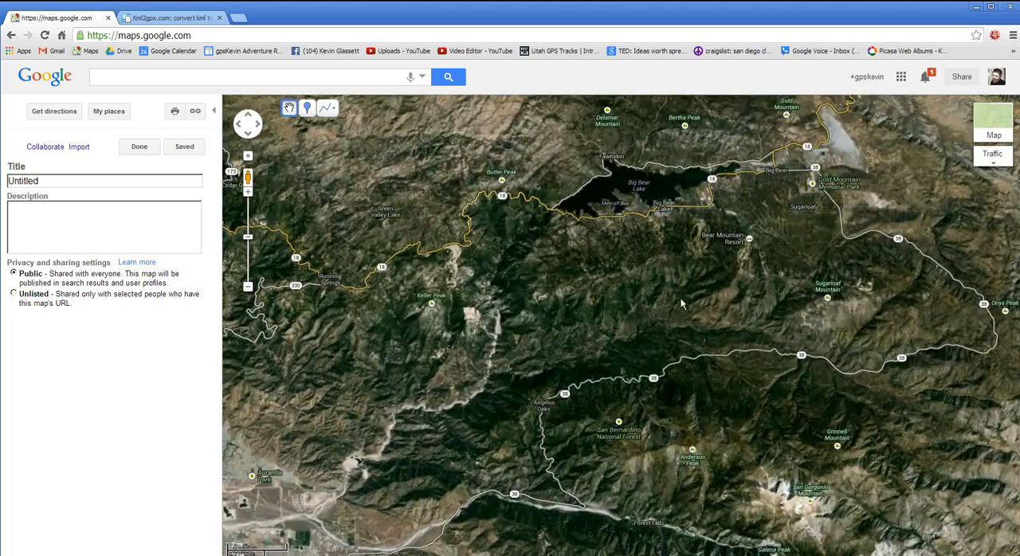
pyautogui.moveTo(681, 303); pyautogui.dragTo(678, 393)
pyautogui.scroll(1, 678, 392)
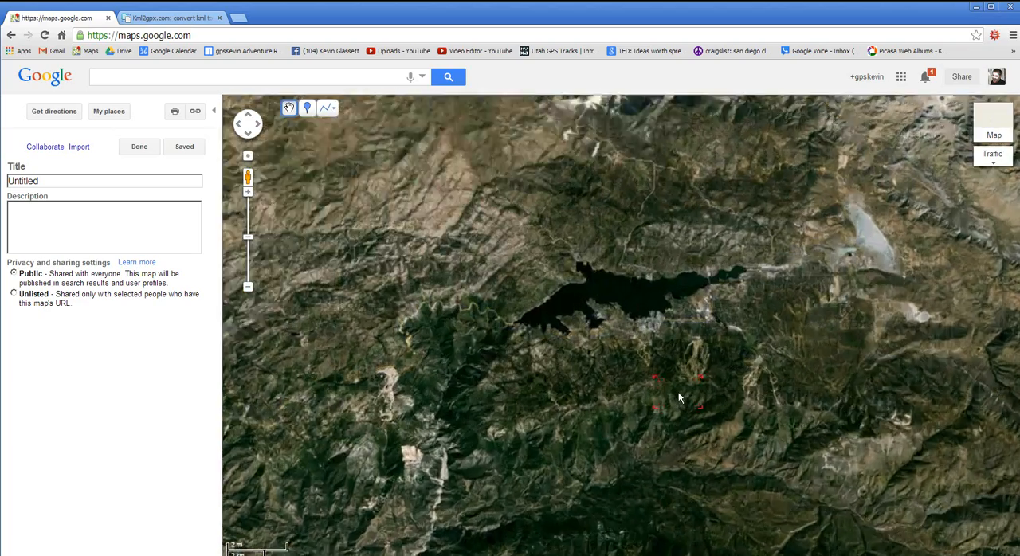
pyautogui.moveTo(711, 343); pyautogui.dragTo(660, 432)
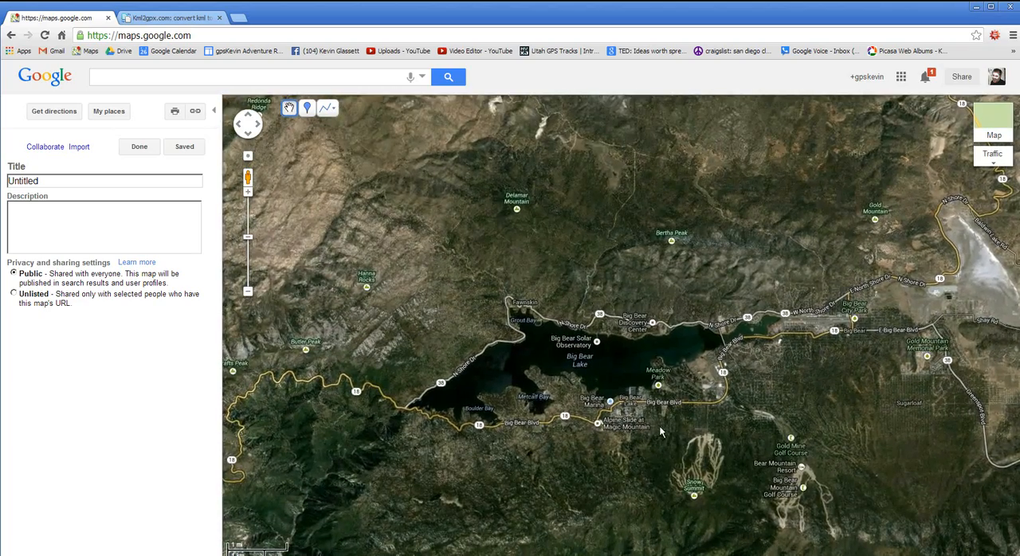
# - Examine the roads north of Big Bear Lake's shore between Fawnskin and Bertha Peak
pyautogui.scroll(1, 660, 432)
pyautogui.moveTo(564, 295); pyautogui.dragTo(627, 469)
pyautogui.scroll(1, 613, 396)
pyautogui.scroll(1, 612, 397)
pyautogui.moveTo(572, 357); pyautogui.dragTo(613, 391)
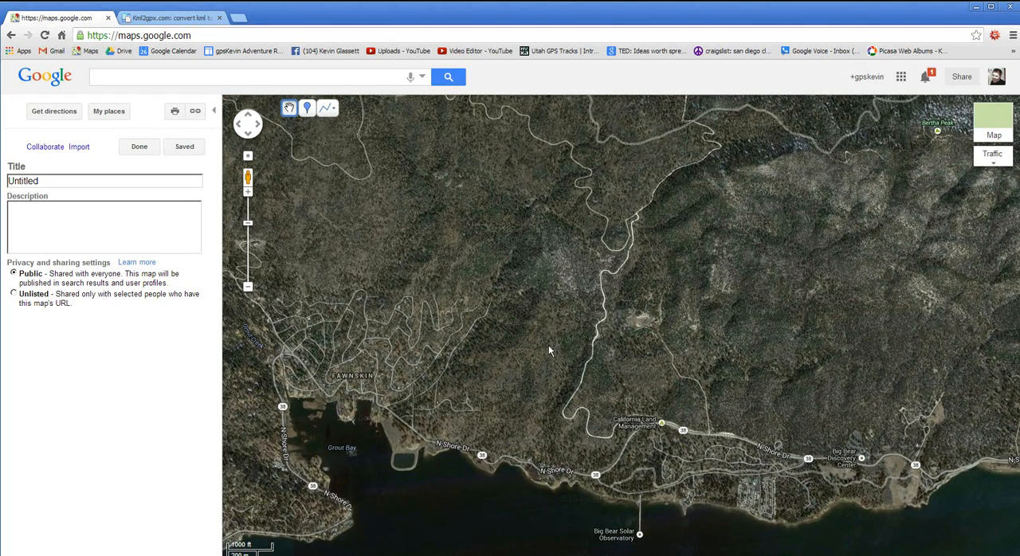
# - Start a line along roads at the junction of N Shore Dr and Polique Canyon Rd
pyautogui.click(335, 112)
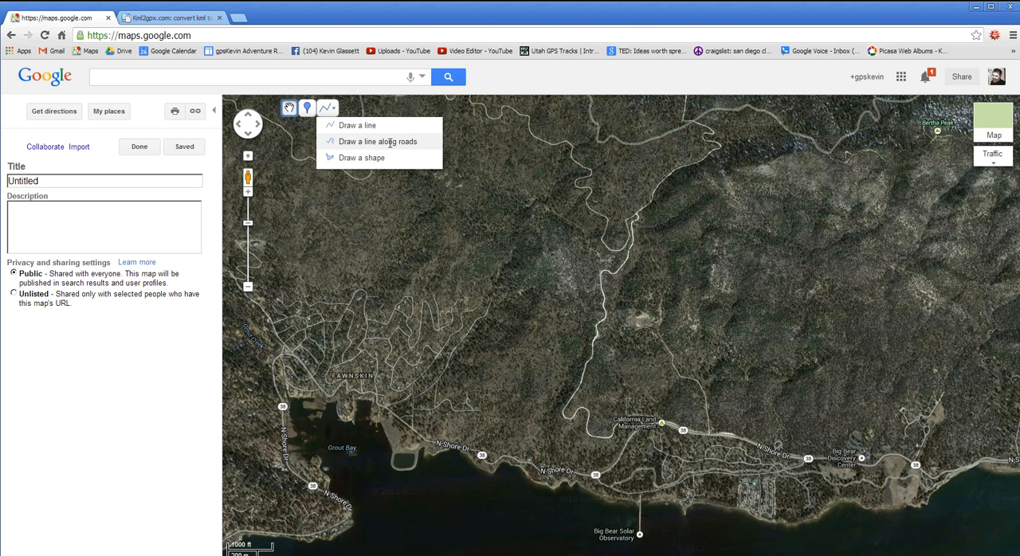
pyautogui.click(390, 142)
pyautogui.scroll(1, 542, 398)
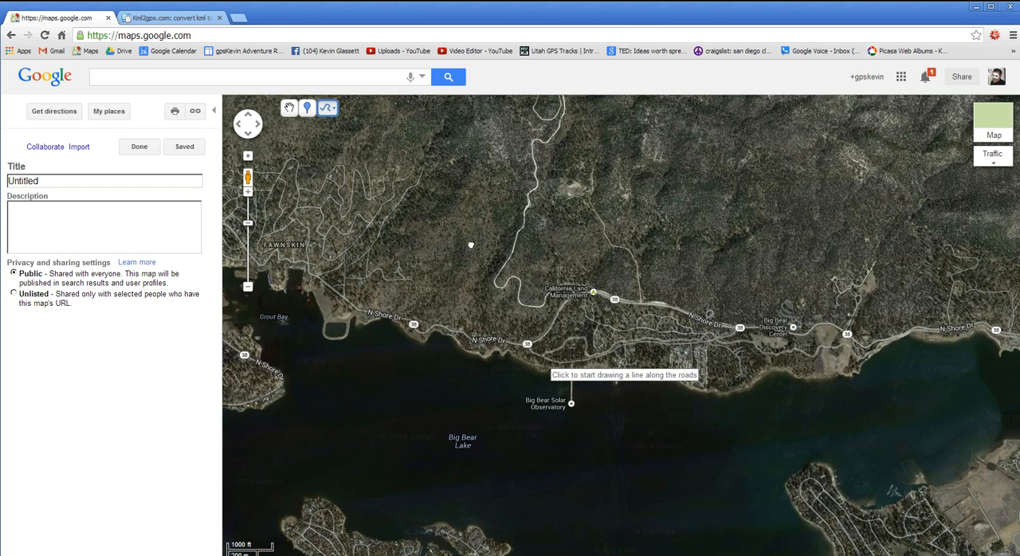
pyautogui.scroll(1, 501, 277)
pyautogui.scroll(1, 686, 415)
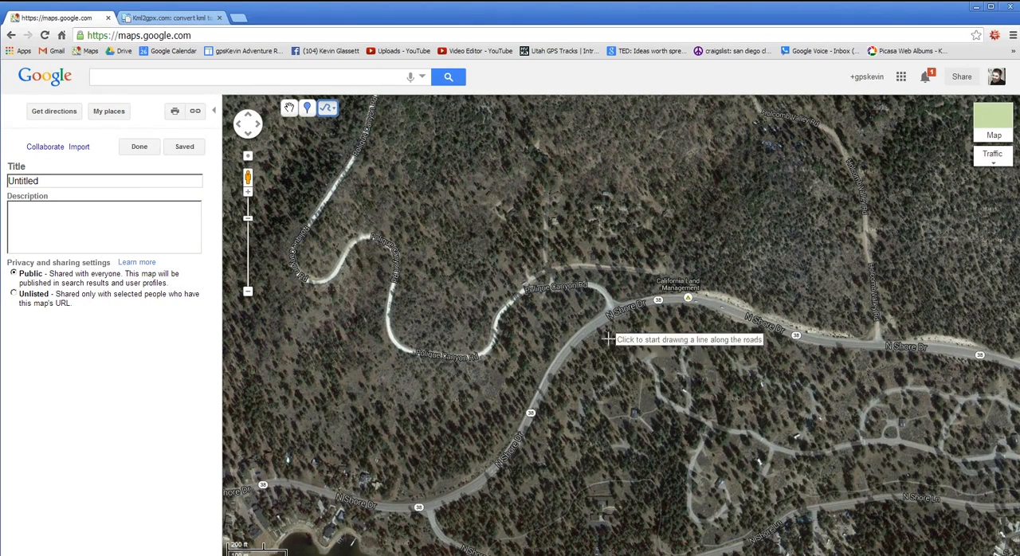
pyautogui.click(612, 311)
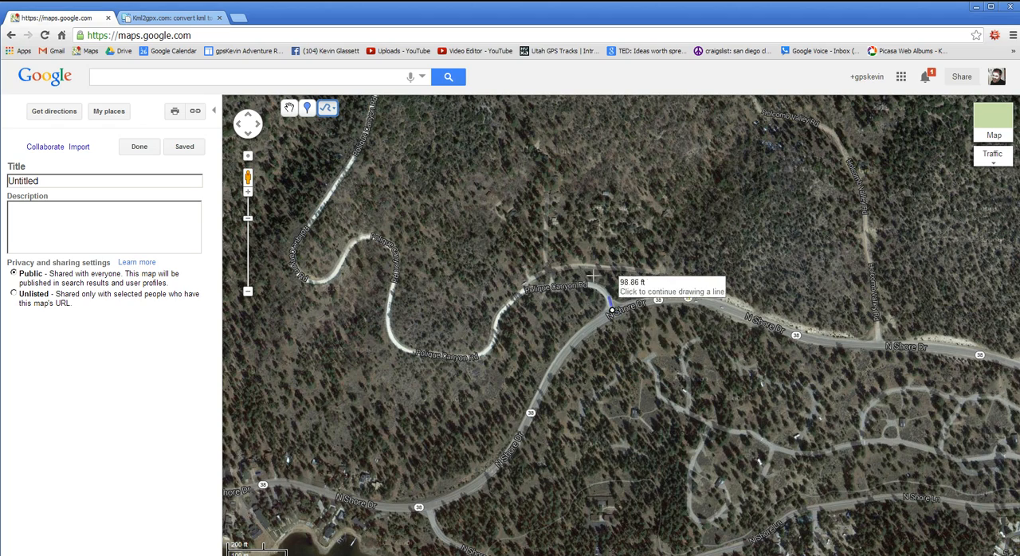
# - Extend the line up Polique Canyon Rd and around the bend onto Blue Quartz Rd
pyautogui.moveTo(416, 190); pyautogui.dragTo(538, 391)
pyautogui.scroll(-1, 537, 390)
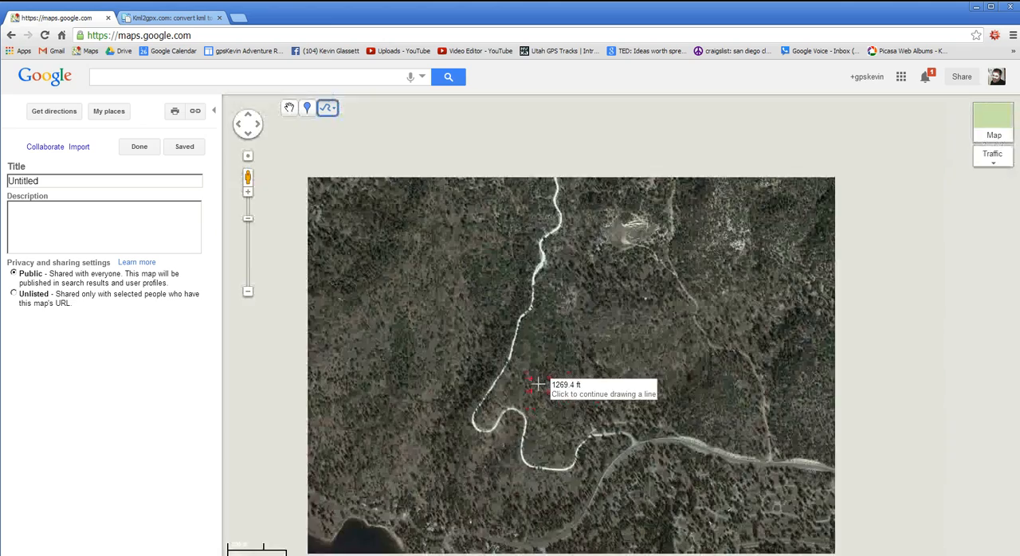
pyautogui.moveTo(628, 239); pyautogui.dragTo(617, 436)
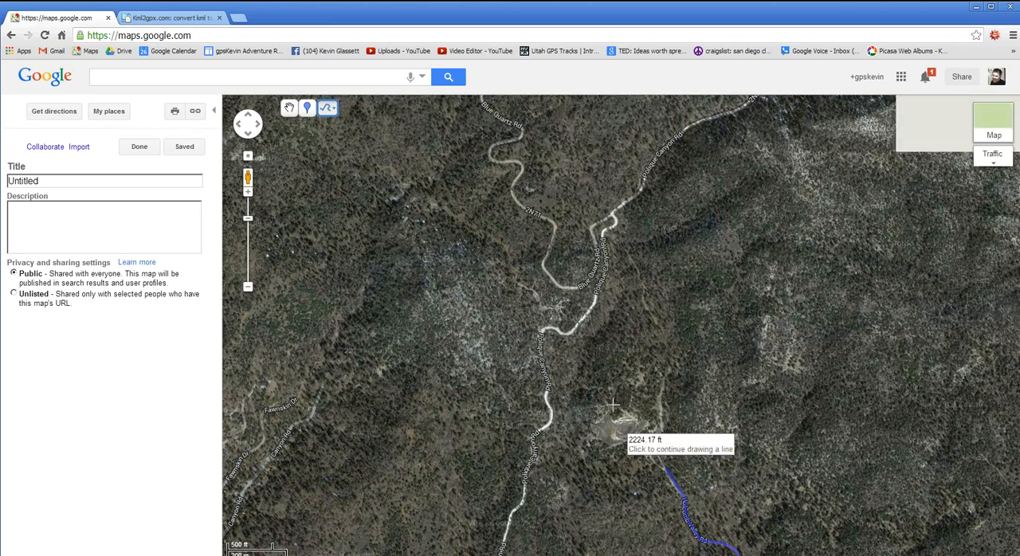
pyautogui.click(516, 201)
# - Extend the line along Blue Quartz Rd (2N71) to just before the road junction west of Delamar Mountain
pyautogui.moveTo(471, 225); pyautogui.dragTo(665, 505)
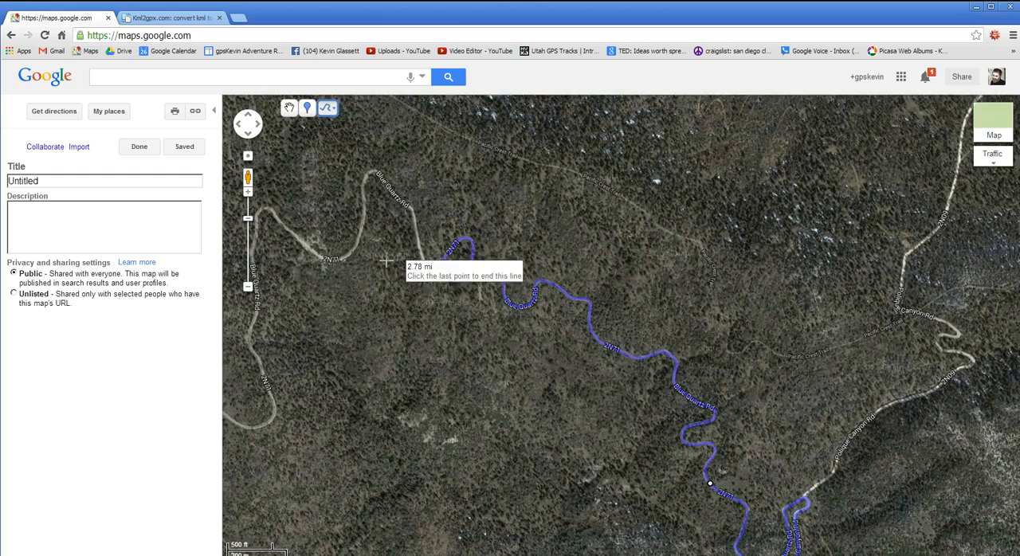
pyautogui.moveTo(386, 261); pyautogui.dragTo(785, 380)
pyautogui.scroll(-1, 785, 380)
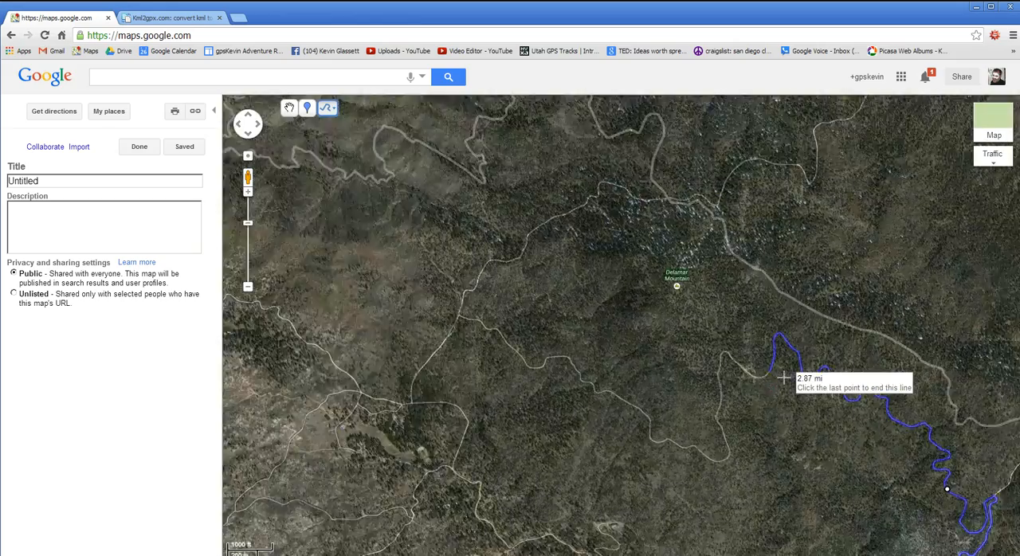
pyautogui.click(467, 319)
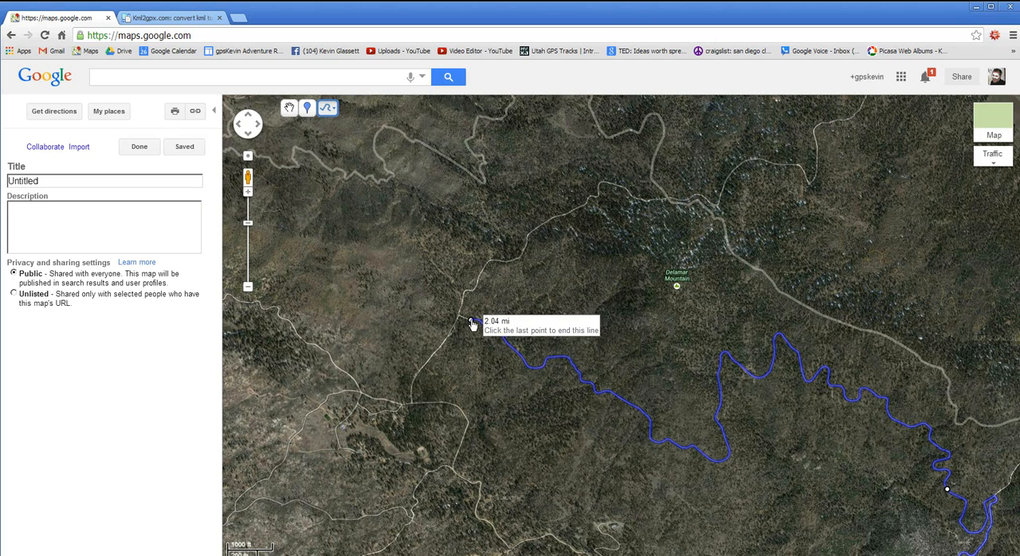
# - Extend the line along Delamar Mountain Rd and 3N16 to the dirt-road crossing near the quarries
pyautogui.moveTo(606, 264); pyautogui.dragTo(539, 468)
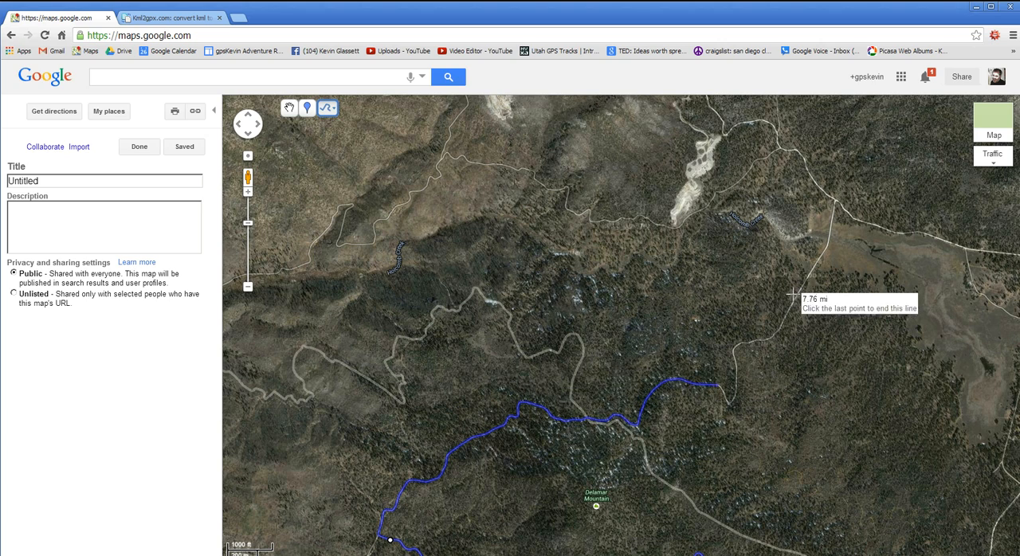
pyautogui.moveTo(791, 279); pyautogui.dragTo(617, 400)
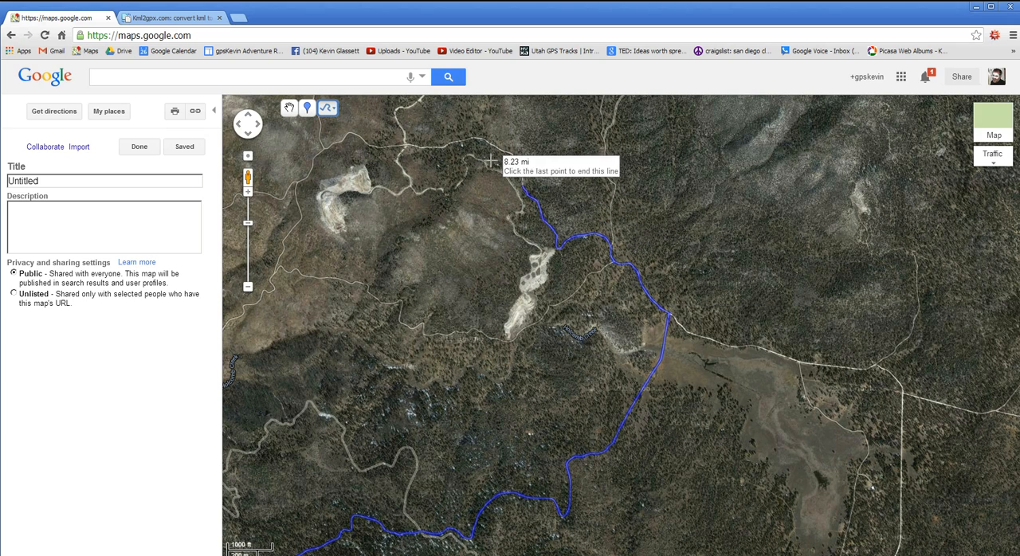
pyautogui.moveTo(455, 152); pyautogui.dragTo(513, 417)
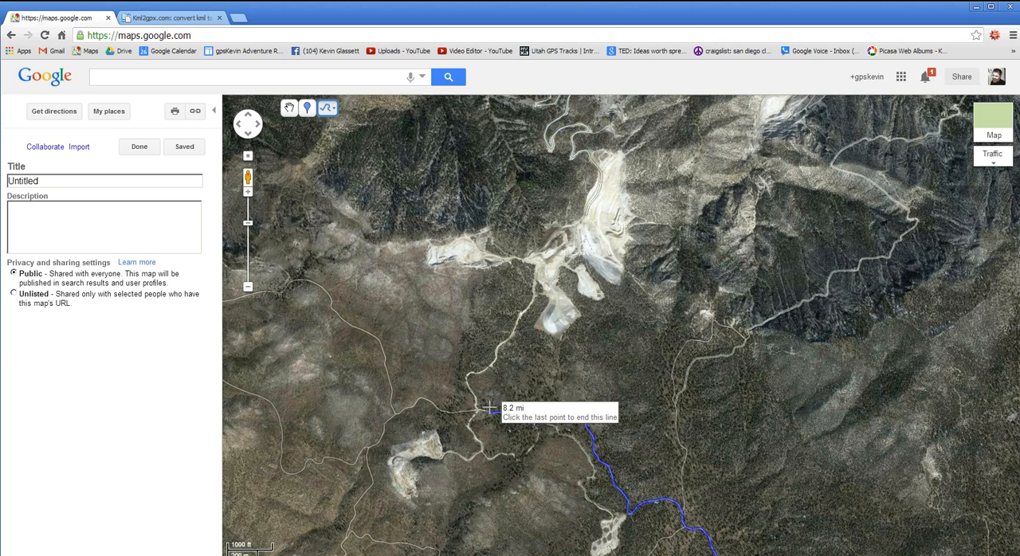
pyautogui.scroll(-1, 503, 388)
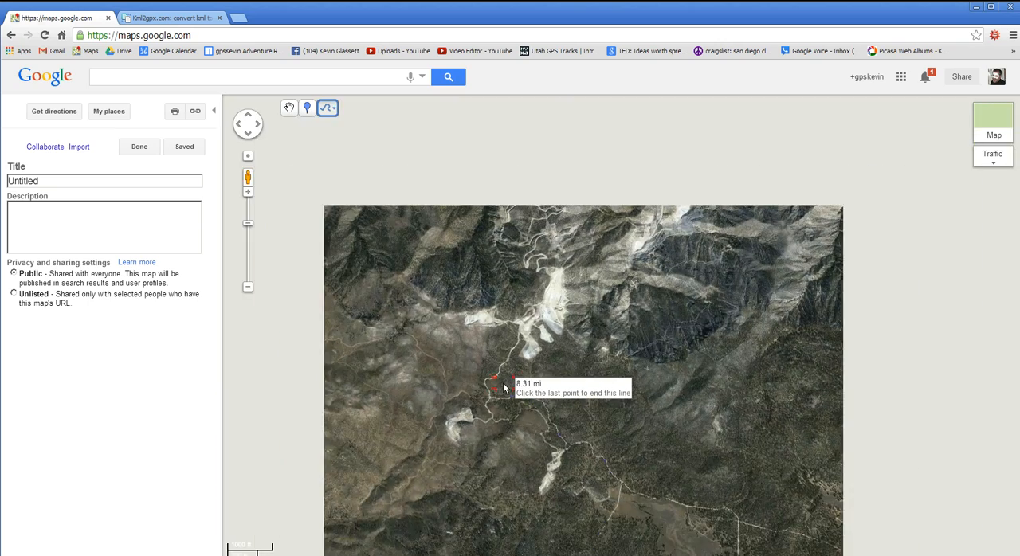
pyautogui.scroll(-1, 504, 389)
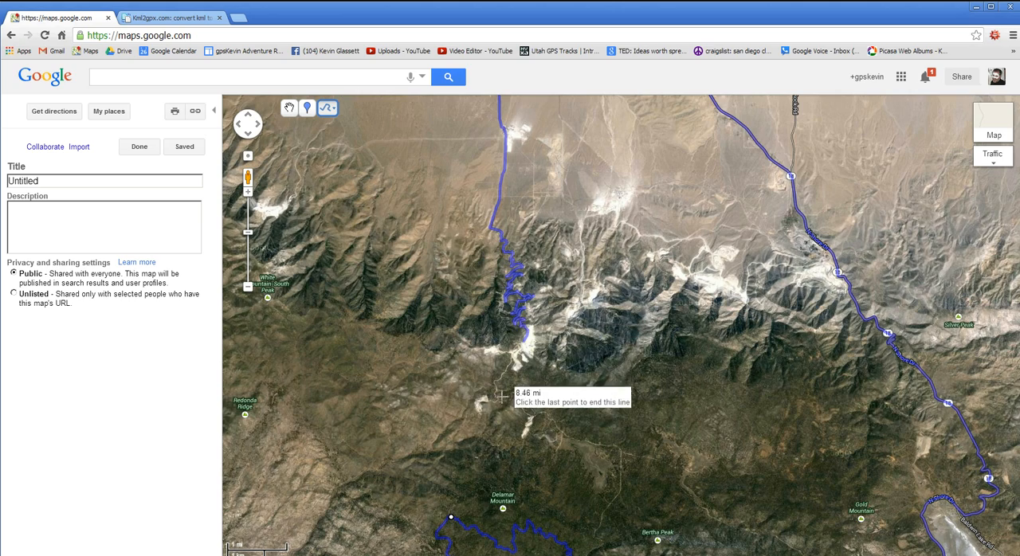
pyautogui.scroll(2, 503, 405)
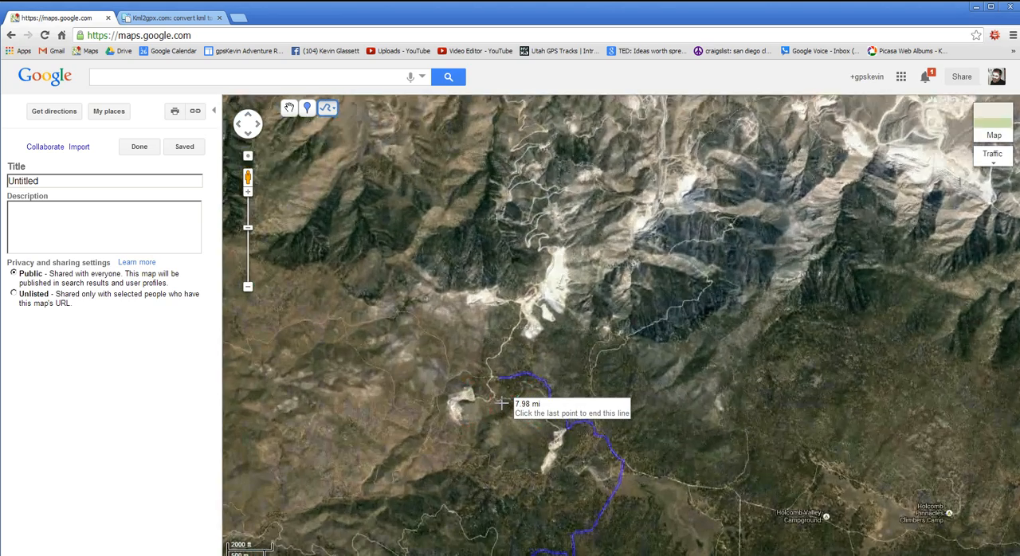
pyautogui.scroll(1, 502, 400)
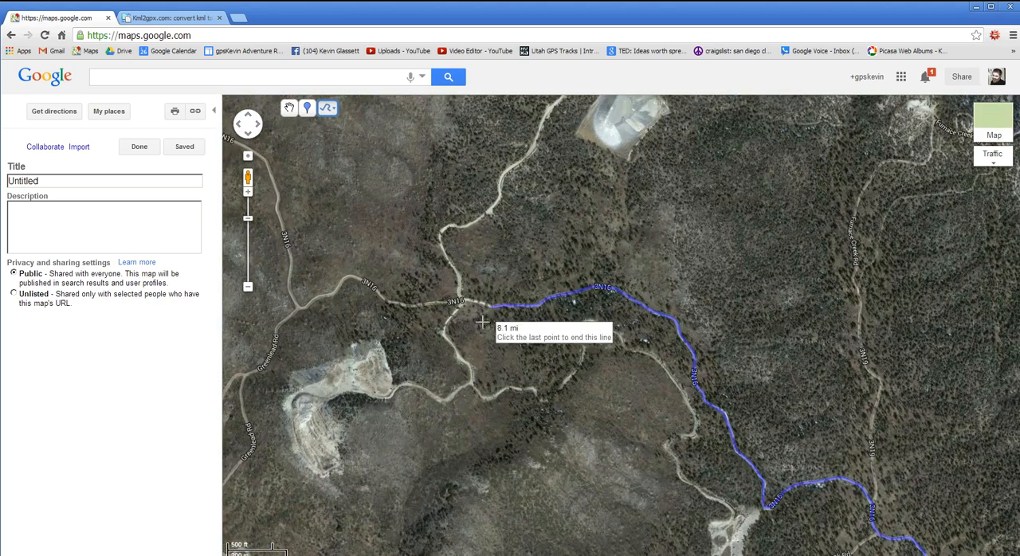
pyautogui.click(467, 301)
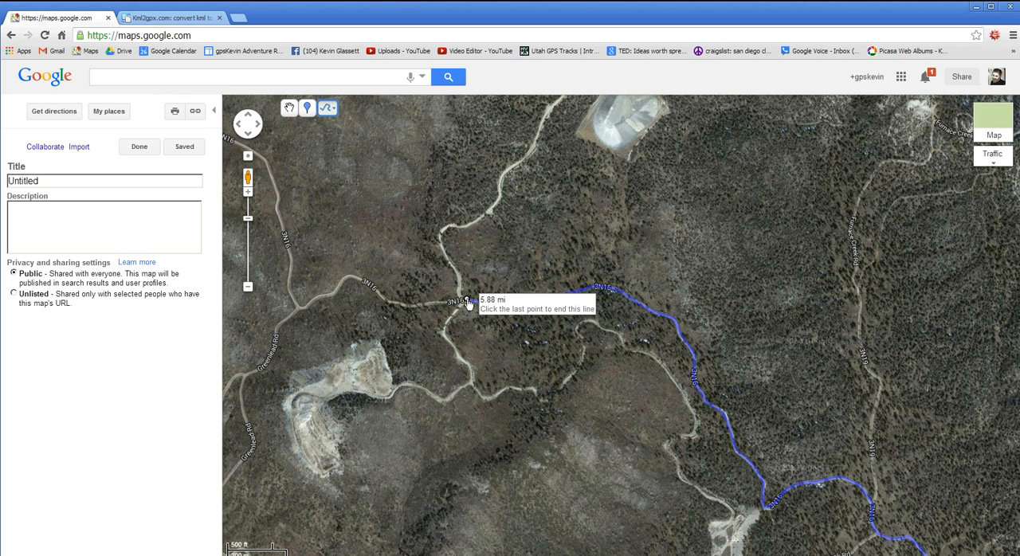
# - End the line at its last point and title it Section 1
pyautogui.click(467, 303)
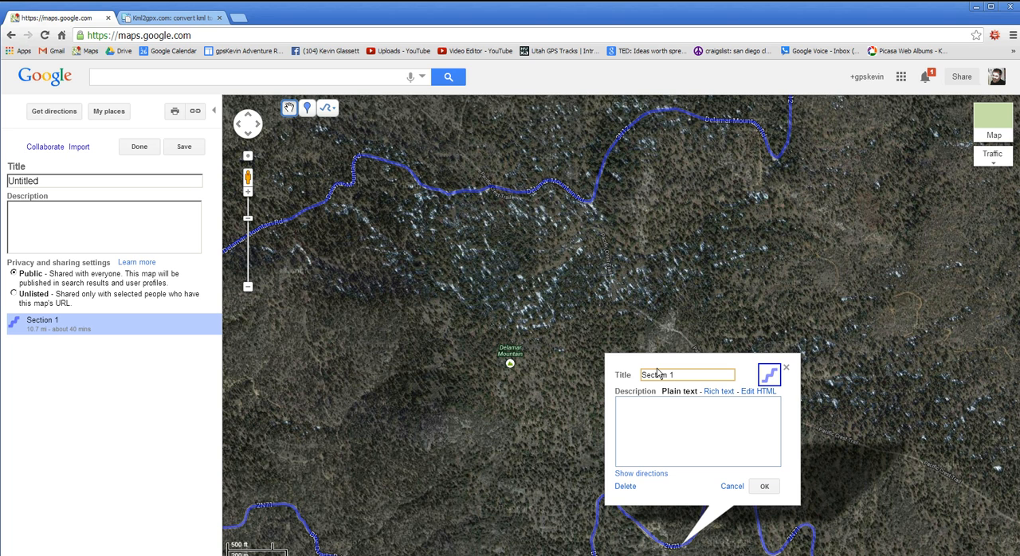
pyautogui.click(764, 488)
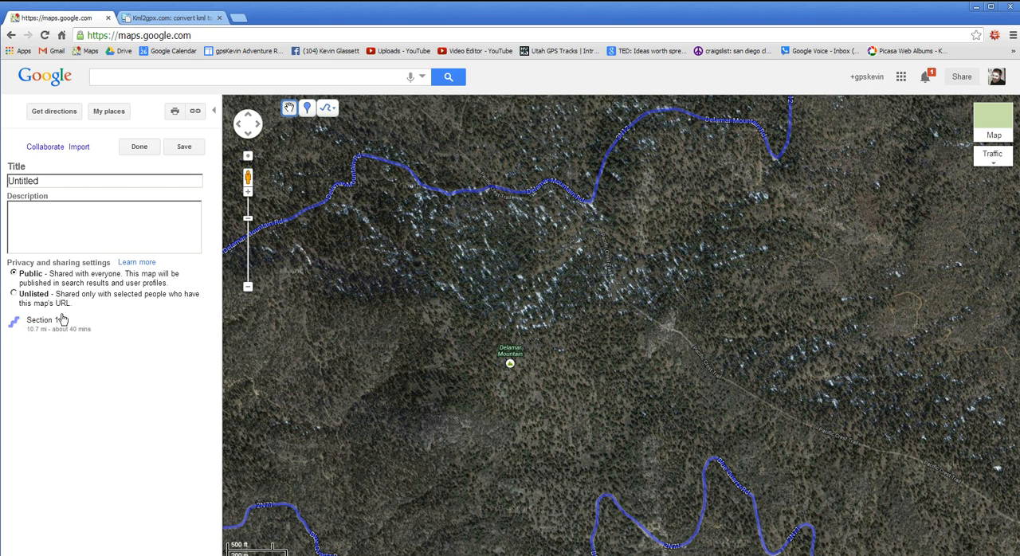
# - Start a freeform line at the 3N16 crossing beside the end of Section 1 and trace the dirt road southwest
pyautogui.moveTo(450, 322); pyautogui.dragTo(472, 404)
pyautogui.scroll(-4, 471, 405)
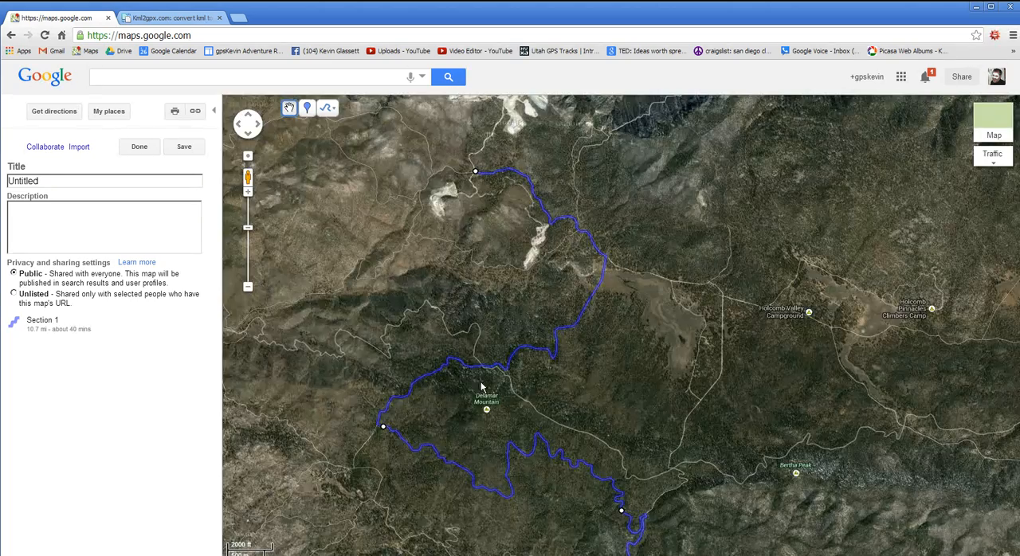
pyautogui.scroll(2, 518, 469)
pyautogui.scroll(2, 512, 468)
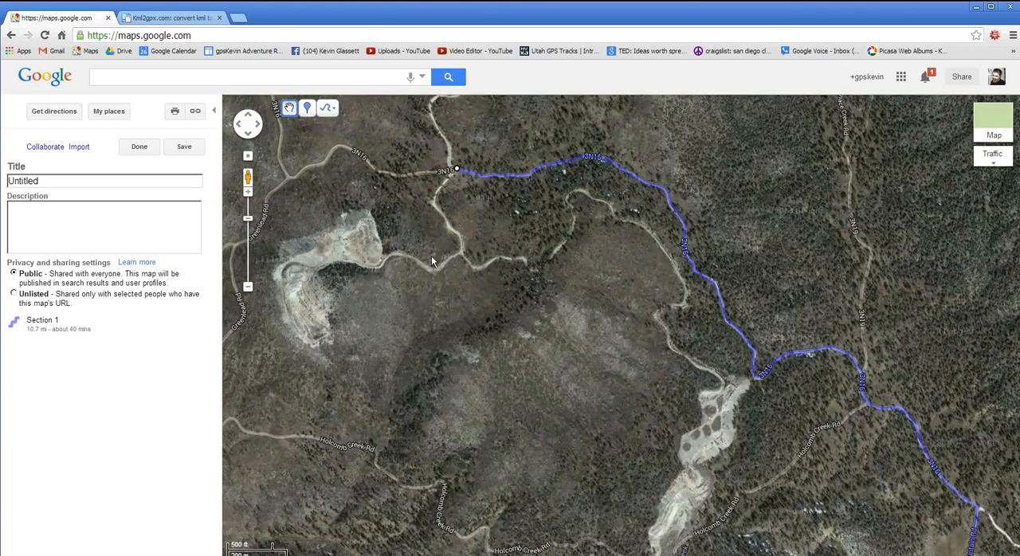
pyautogui.moveTo(431, 256); pyautogui.dragTo(474, 462)
pyautogui.scroll(2, 419, 335)
pyautogui.scroll(2, 483, 422)
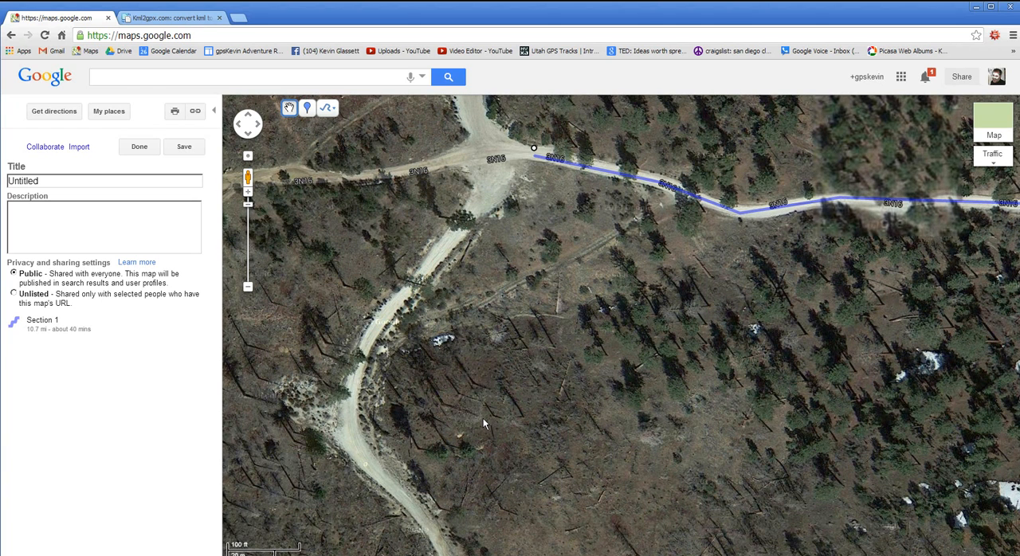
pyautogui.click(329, 112)
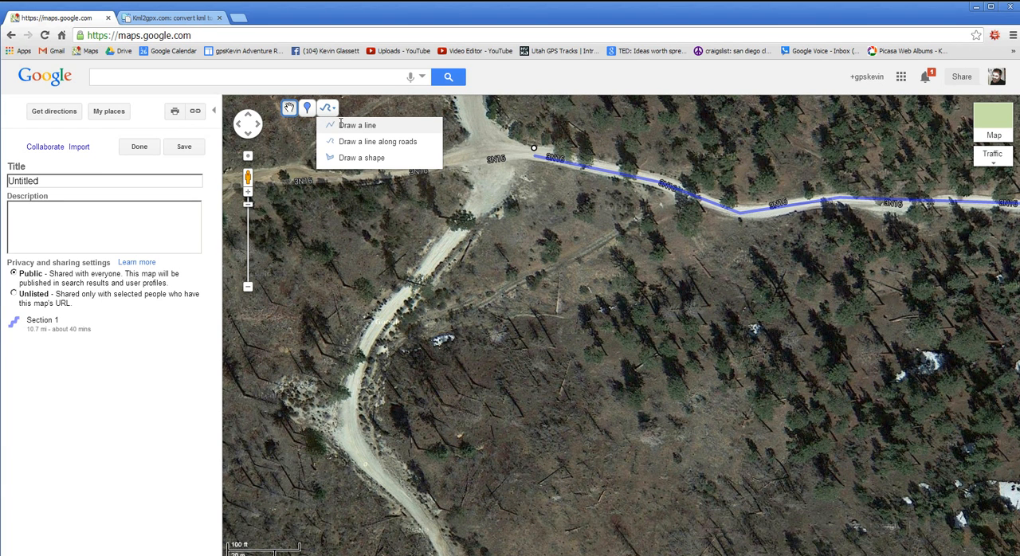
pyautogui.click(343, 125)
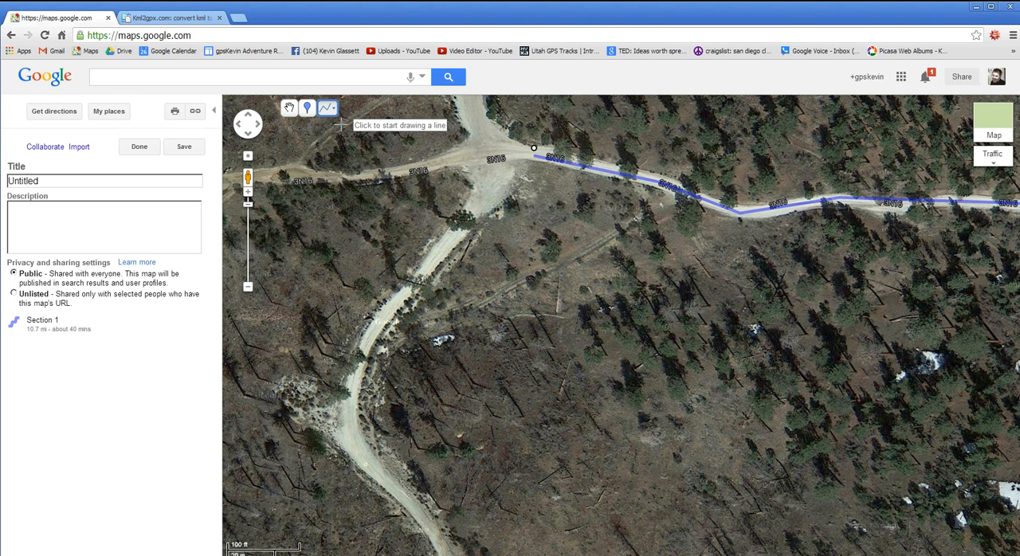
pyautogui.click(512, 155)
pyautogui.click(479, 202)
pyautogui.click(383, 318)
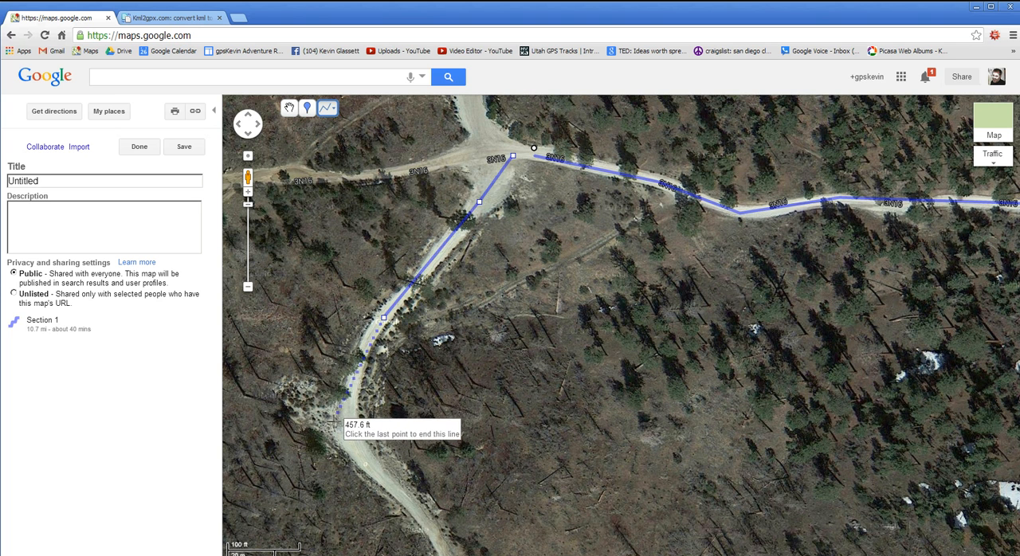
# - Extend the line around the bend and southeast along the dirt road to the fork
pyautogui.click(340, 421)
pyautogui.click(390, 479)
pyautogui.moveTo(456, 515); pyautogui.dragTo(498, 224)
pyautogui.click(500, 280)
pyautogui.click(566, 362)
pyautogui.click(603, 402)
pyautogui.click(610, 494)
pyautogui.moveTo(670, 515); pyautogui.dragTo(604, 237)
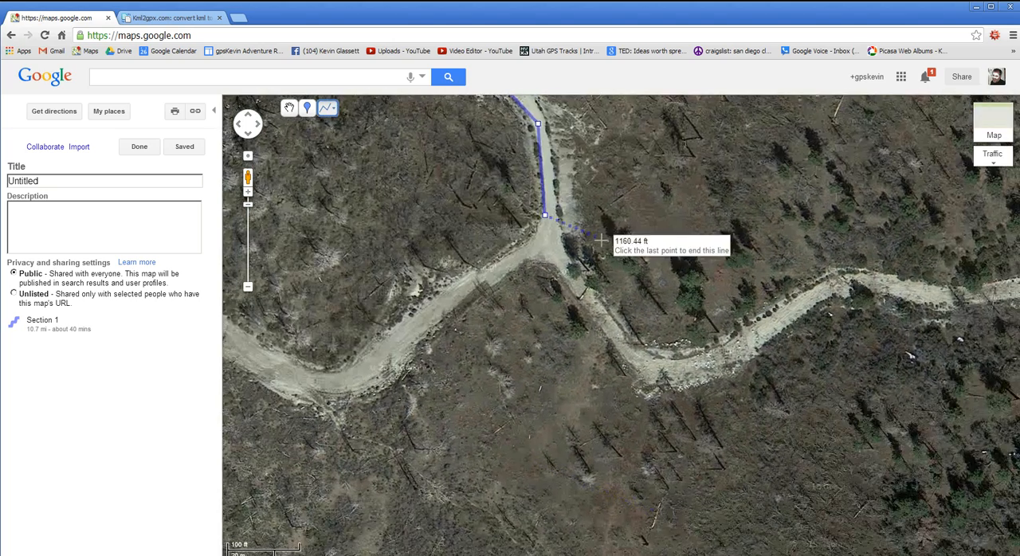
# - Extend the line from the fork along the west branch to just before the quarry entrance
pyautogui.scroll(-1, 598, 242)
pyautogui.click(537, 262)
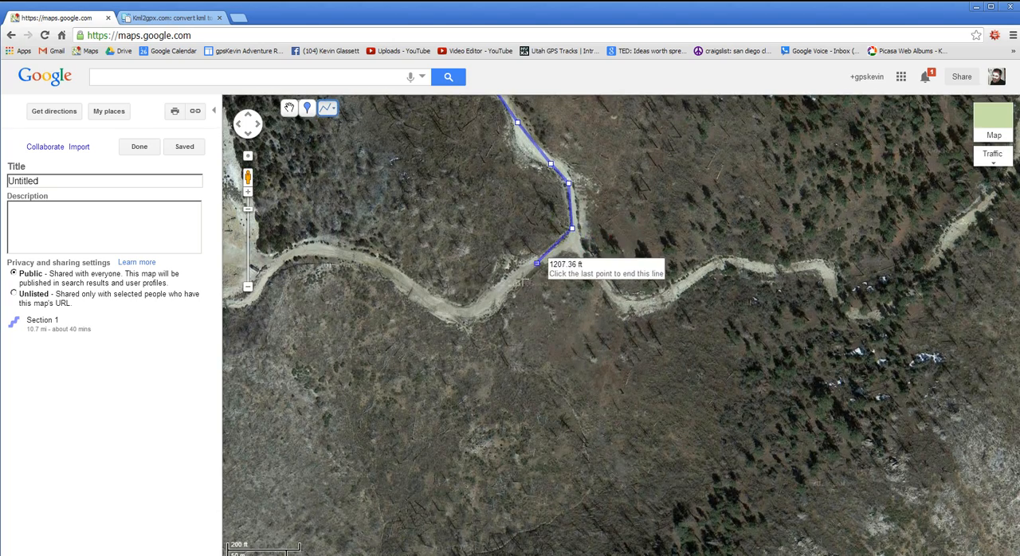
pyautogui.click(453, 312)
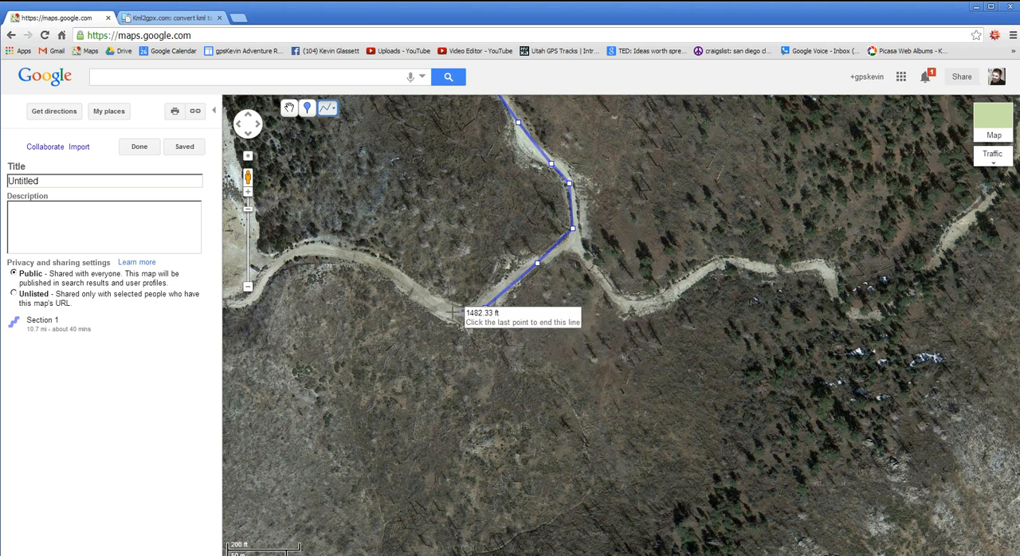
pyautogui.click(391, 279)
pyautogui.click(348, 250)
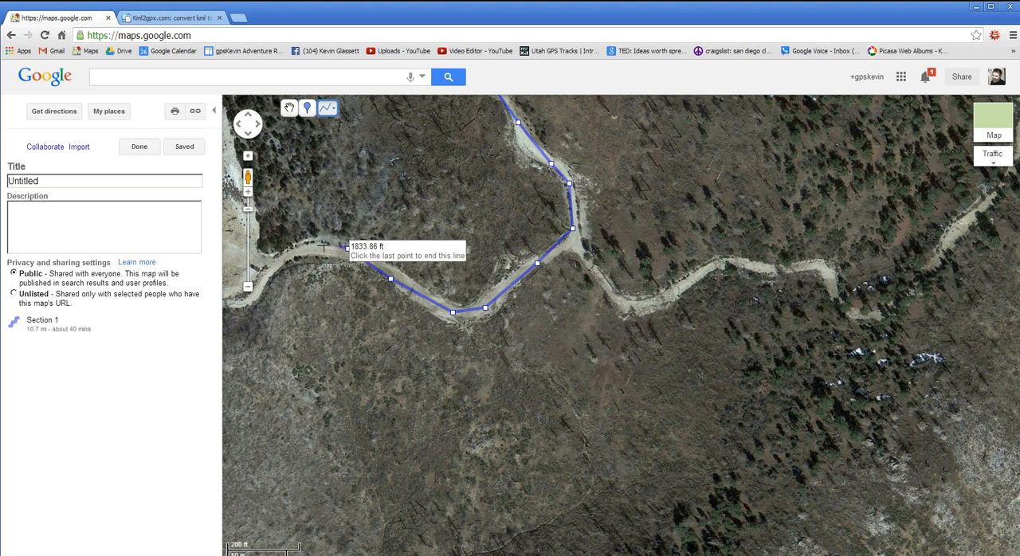
pyautogui.click(289, 250)
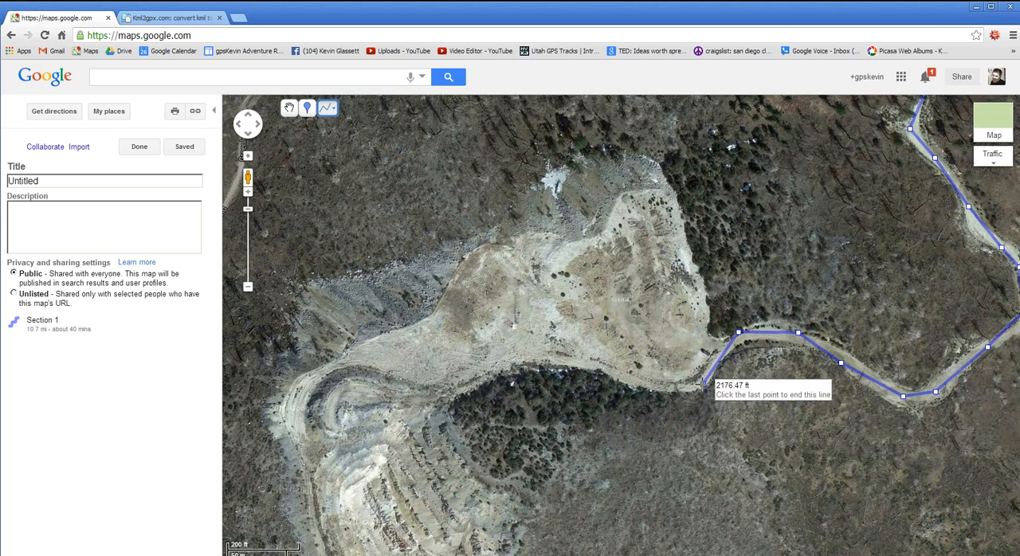
# - Extend the line along the quarry's south edge and around its western bend, to a total length of about 3490 ft
pyautogui.click(705, 384)
pyautogui.click(663, 387)
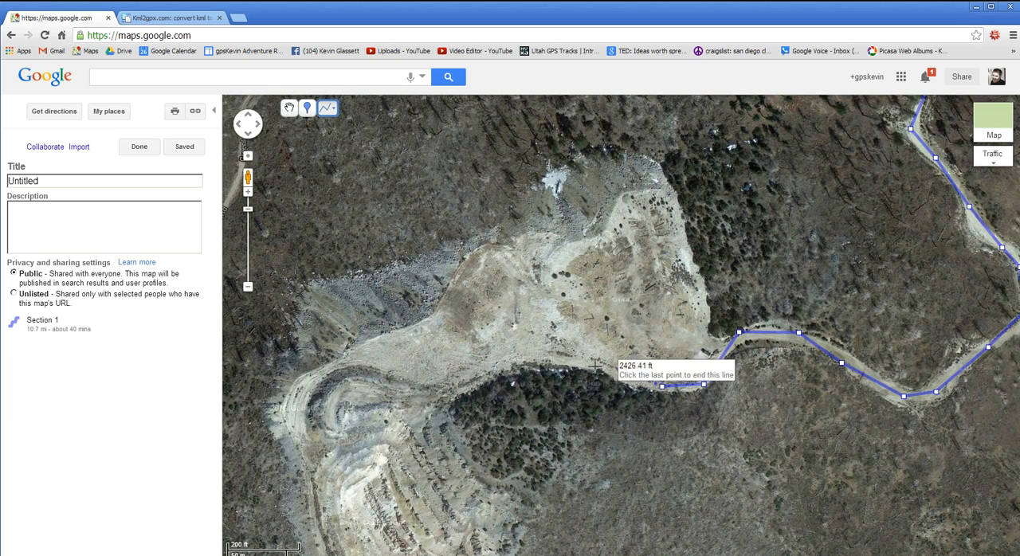
pyautogui.click(590, 365)
pyautogui.click(516, 363)
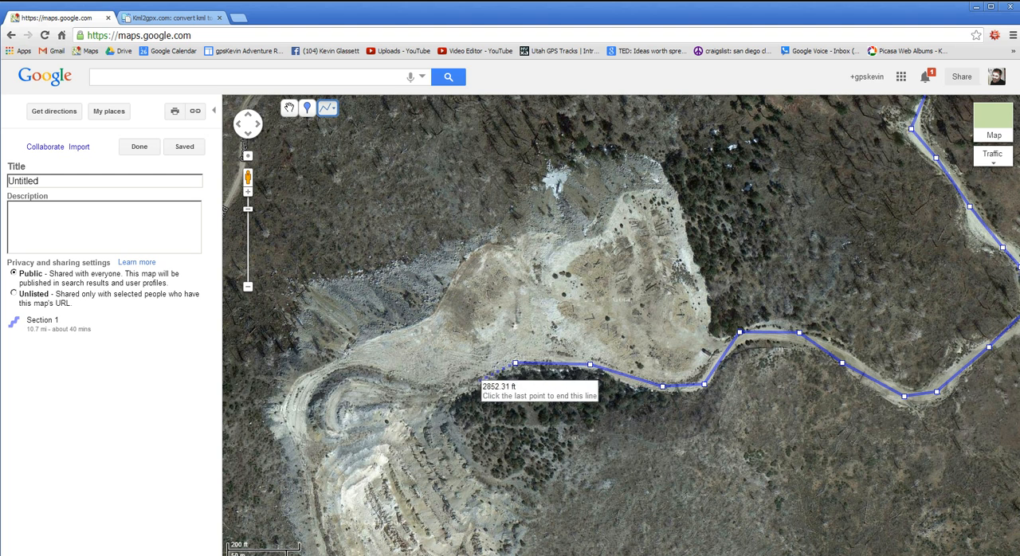
pyautogui.click(425, 390)
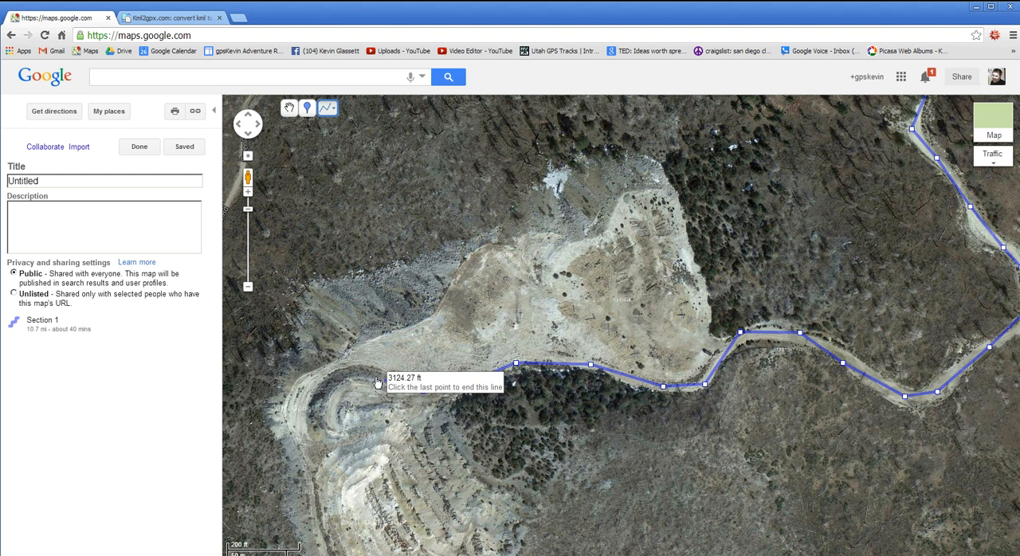
pyautogui.click(347, 373)
pyautogui.click(323, 396)
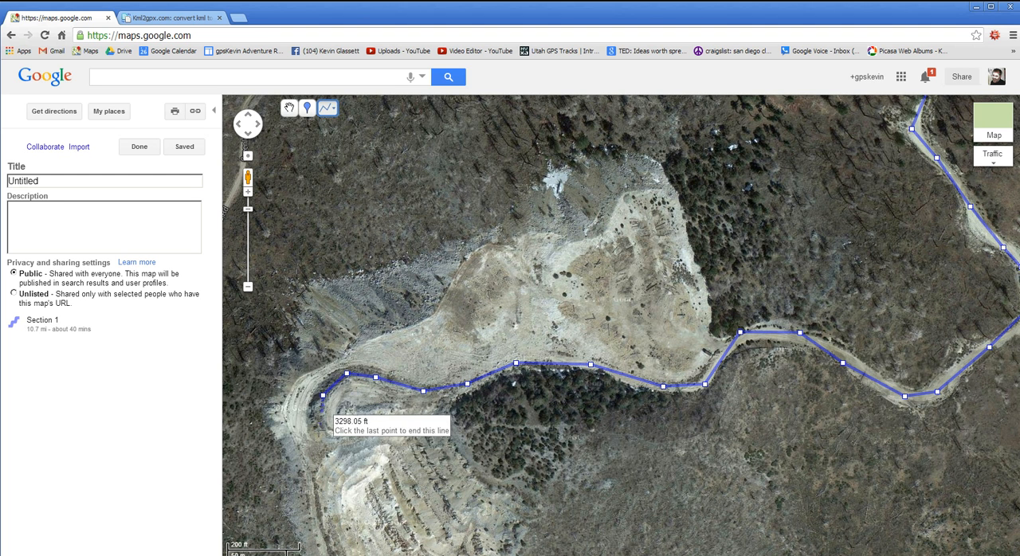
pyautogui.click(318, 433)
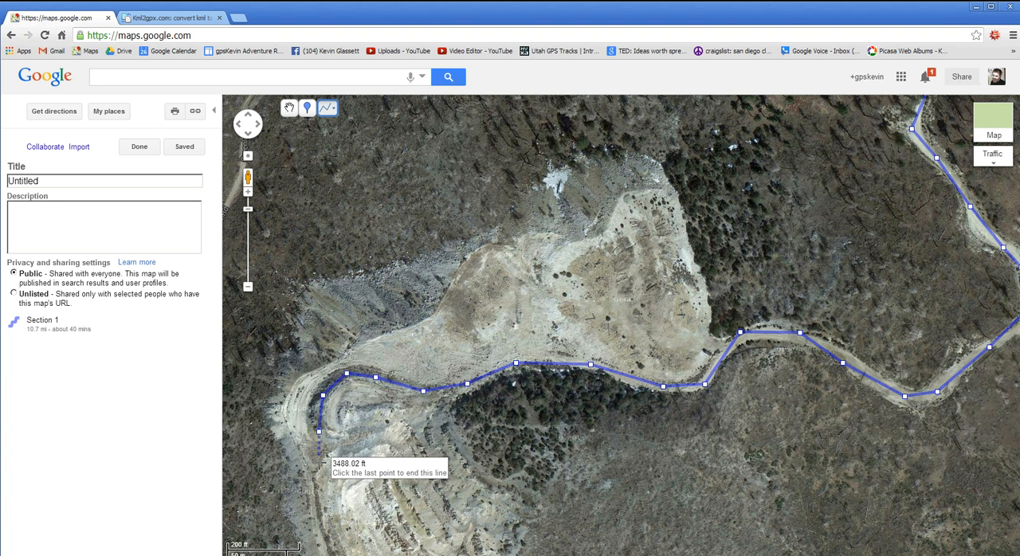
pyautogui.click(320, 463)
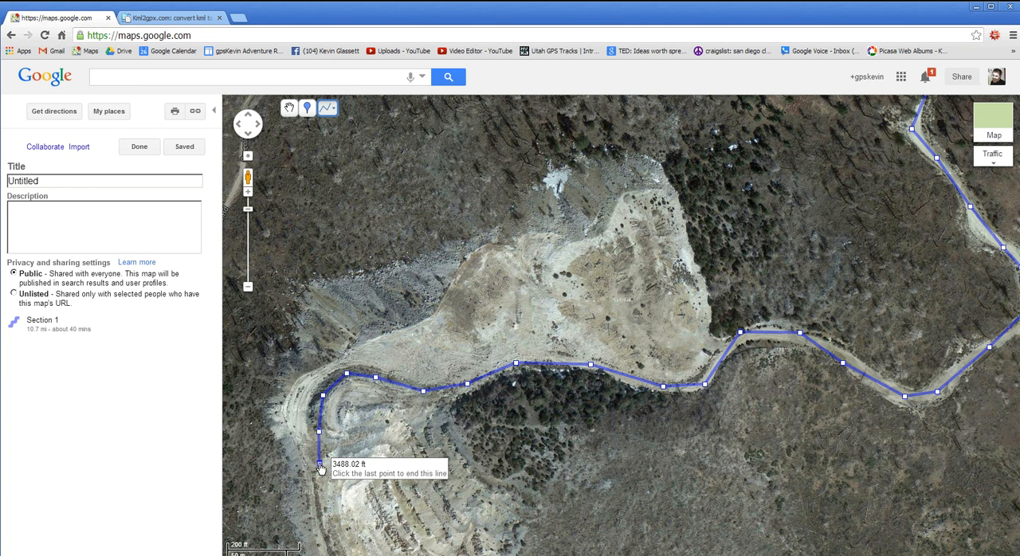
# - End the line at its last point and title it Section 2
pyautogui.click(319, 464)
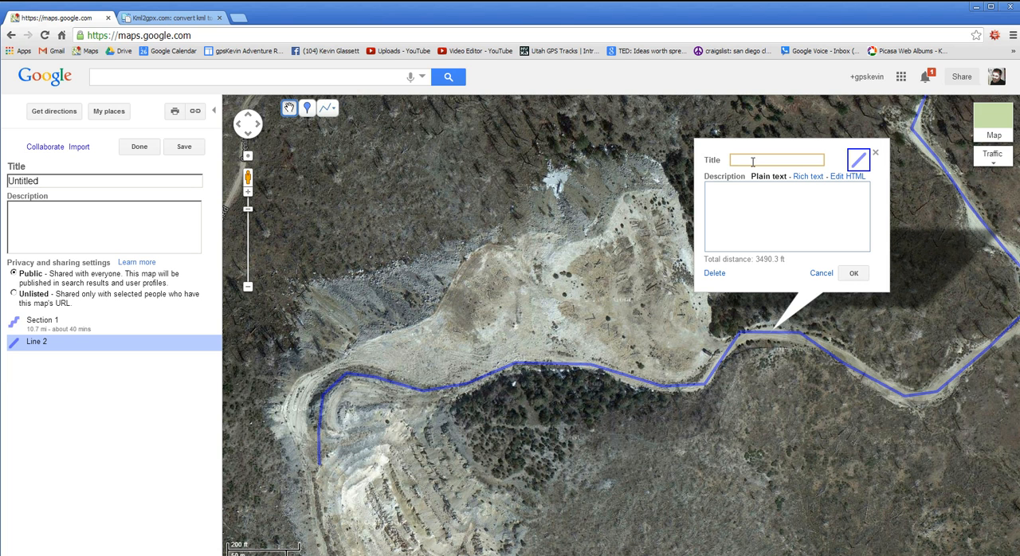
pyautogui.write('Section 2')
pyautogui.click(853, 273)
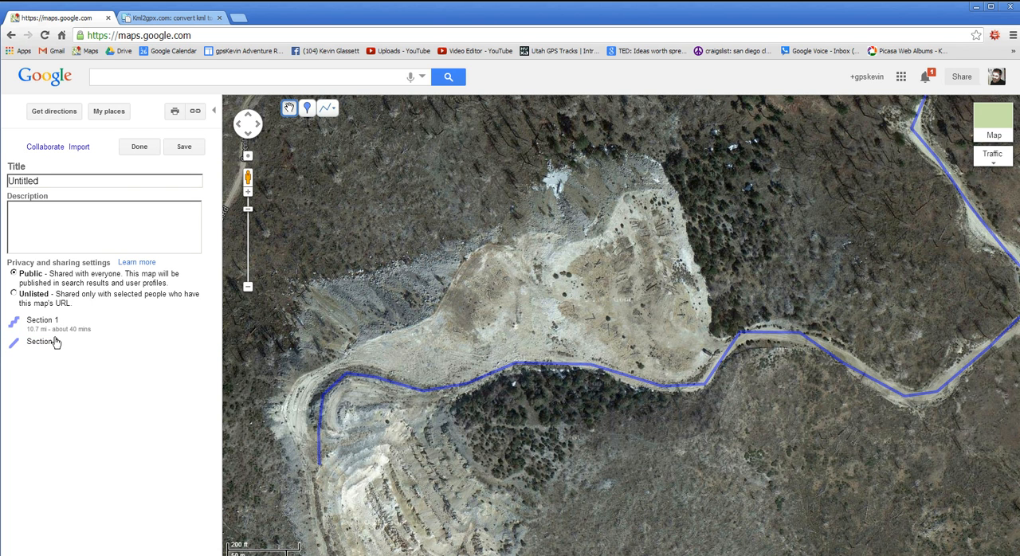
# - Title the map Fun Run Poop and finish editing it
pyautogui.click(52, 183)
pyautogui.hotkey('ctrl', 'a')
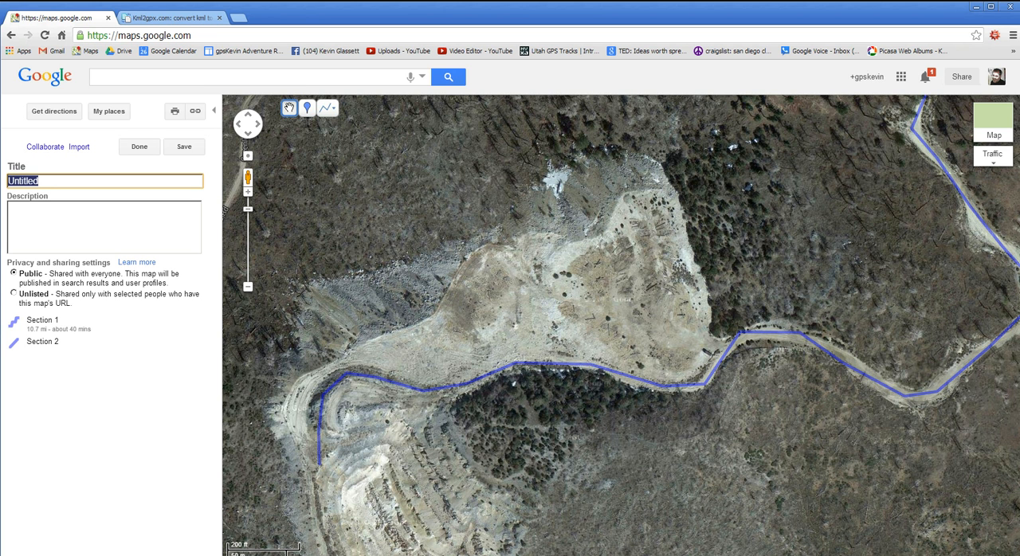
pyautogui.write('Fun Run Poop')
pyautogui.click(141, 147)
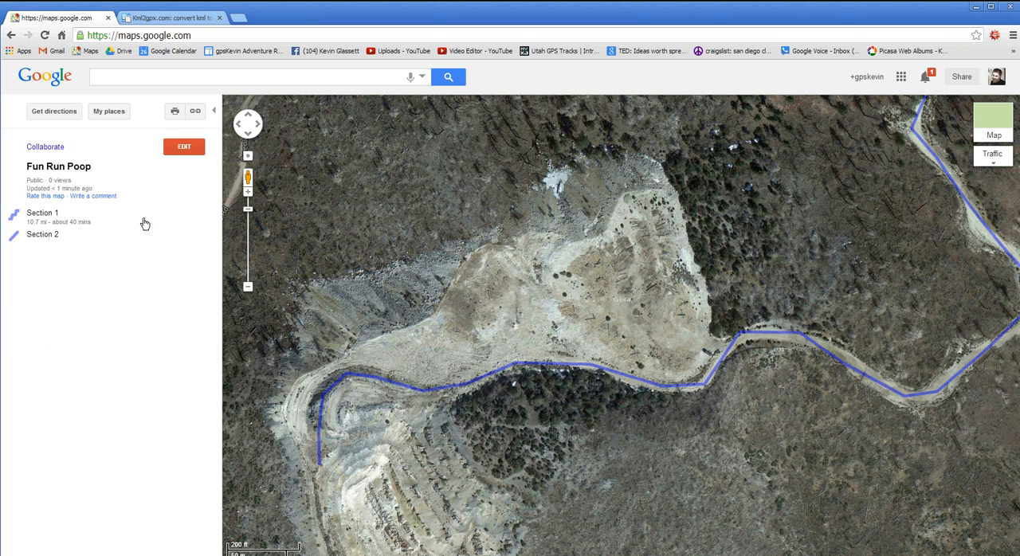
pyautogui.scroll(-2, 299, 267)
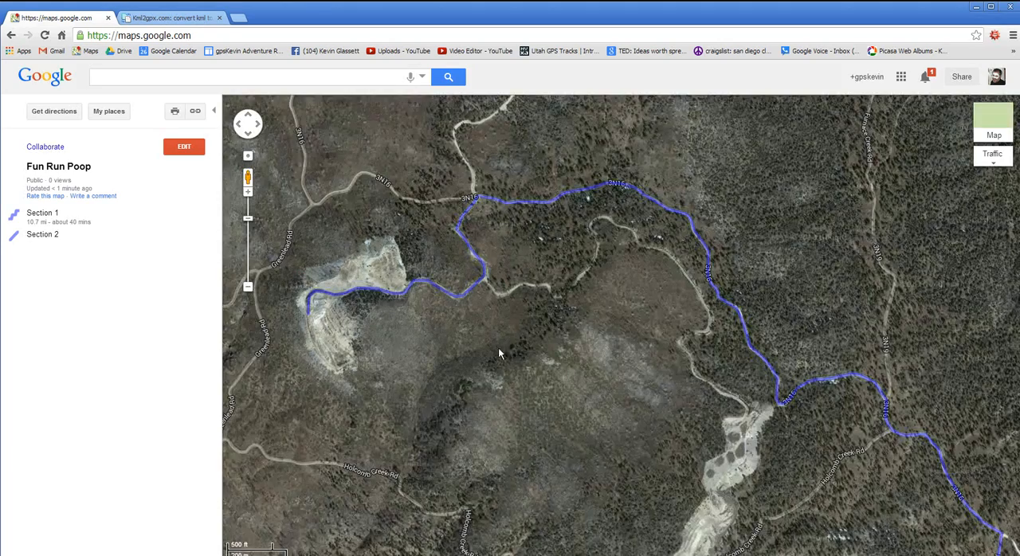
pyautogui.scroll(-2, 456, 334)
pyautogui.scroll(-1, 475, 333)
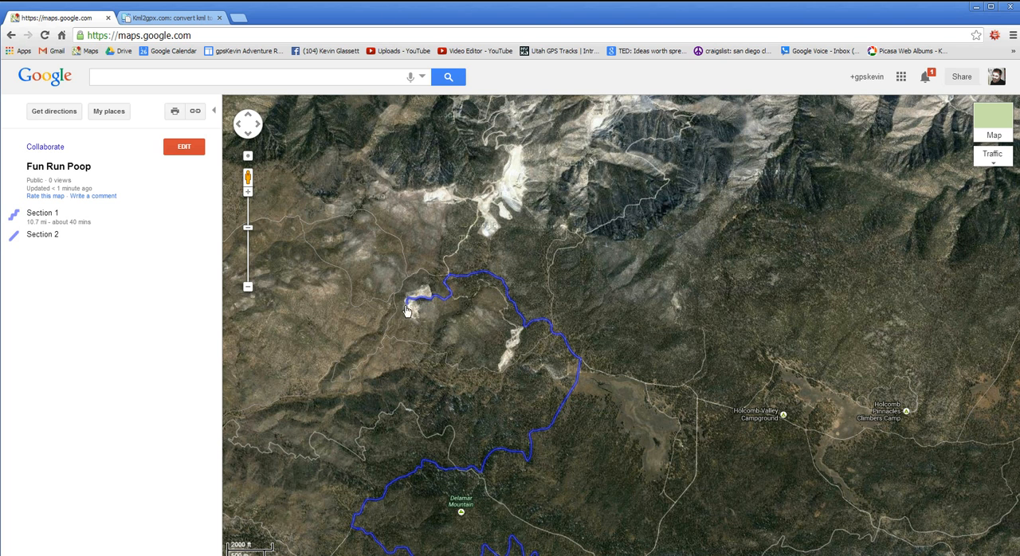
pyautogui.moveTo(329, 301); pyautogui.dragTo(391, 304)
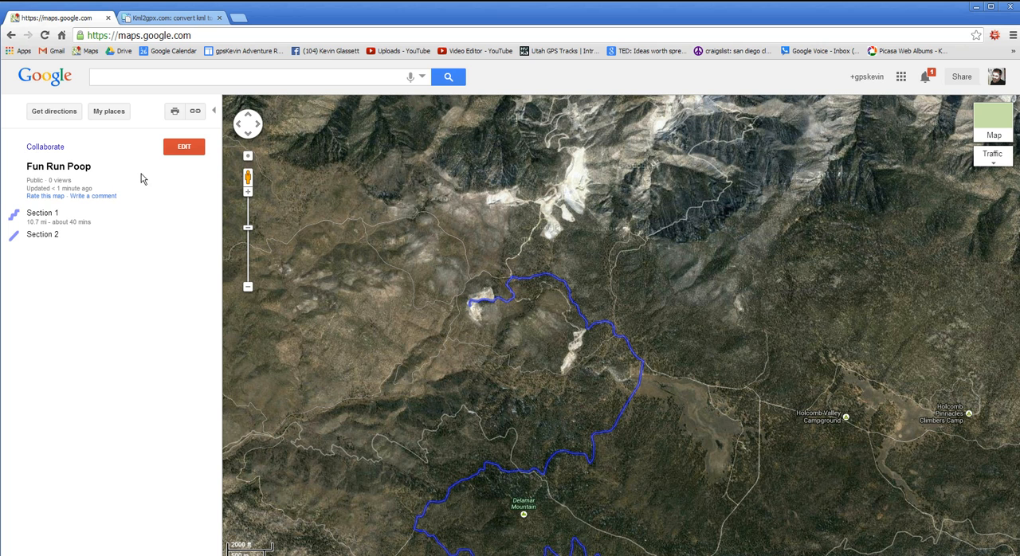
# - Close the map, reopen the saved Fun Run Poop map in a new Google Maps tab, and download it as KML
pyautogui.click(109, 19)
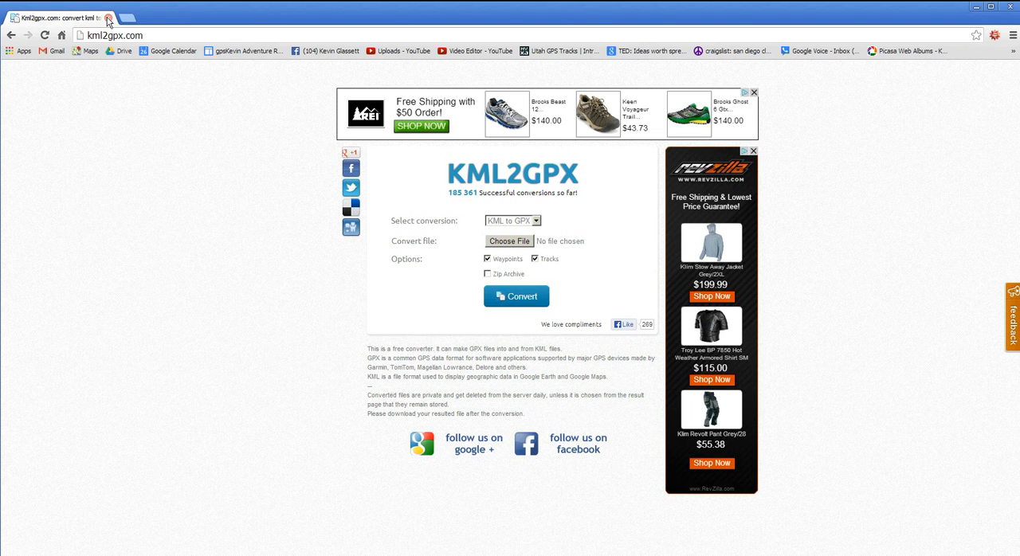
pyautogui.click(127, 17)
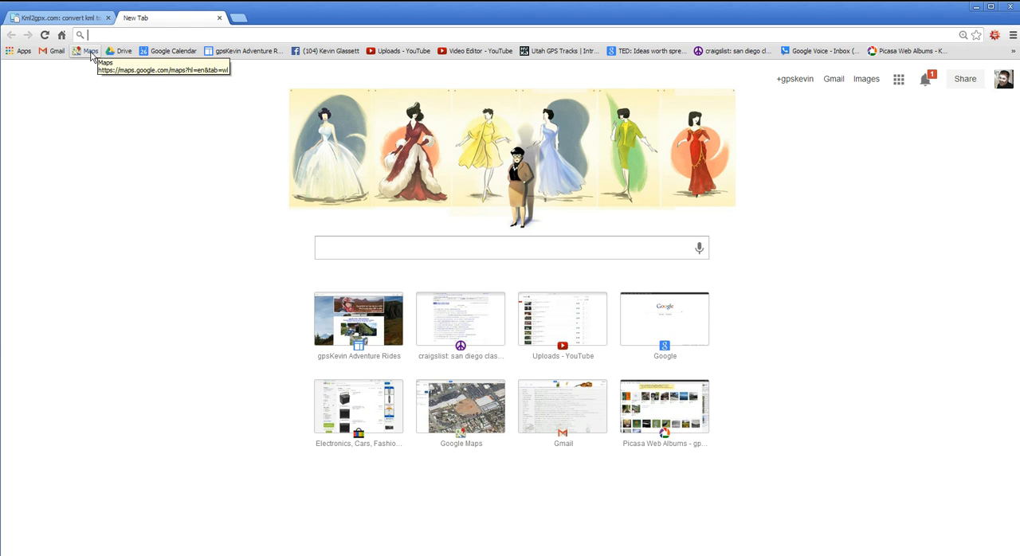
pyautogui.click(90, 52)
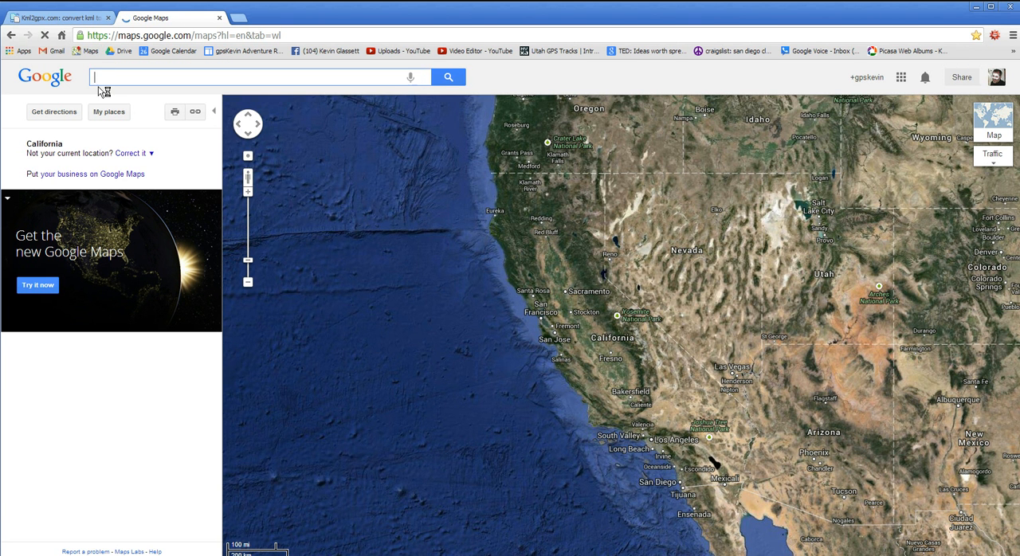
pyautogui.click(116, 117)
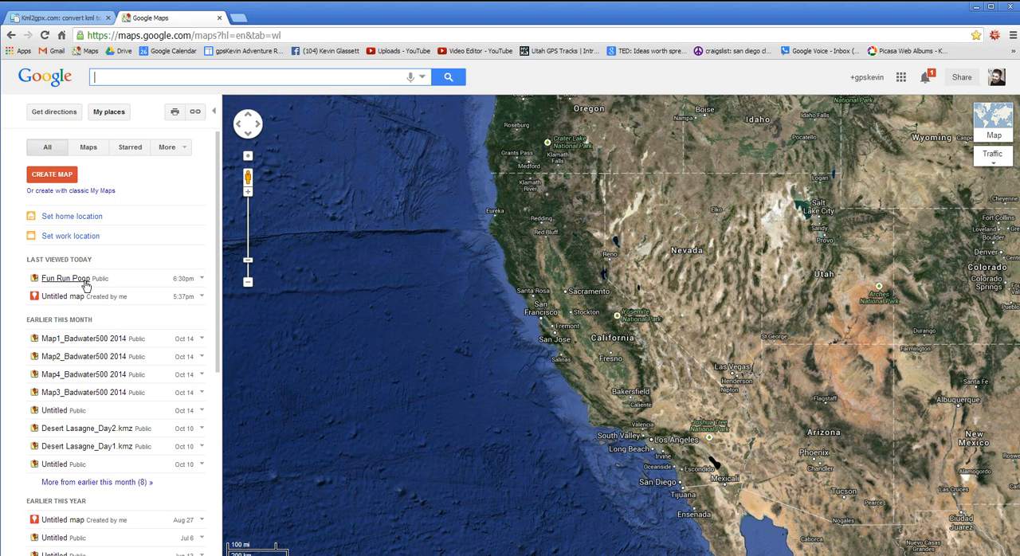
pyautogui.click(85, 280)
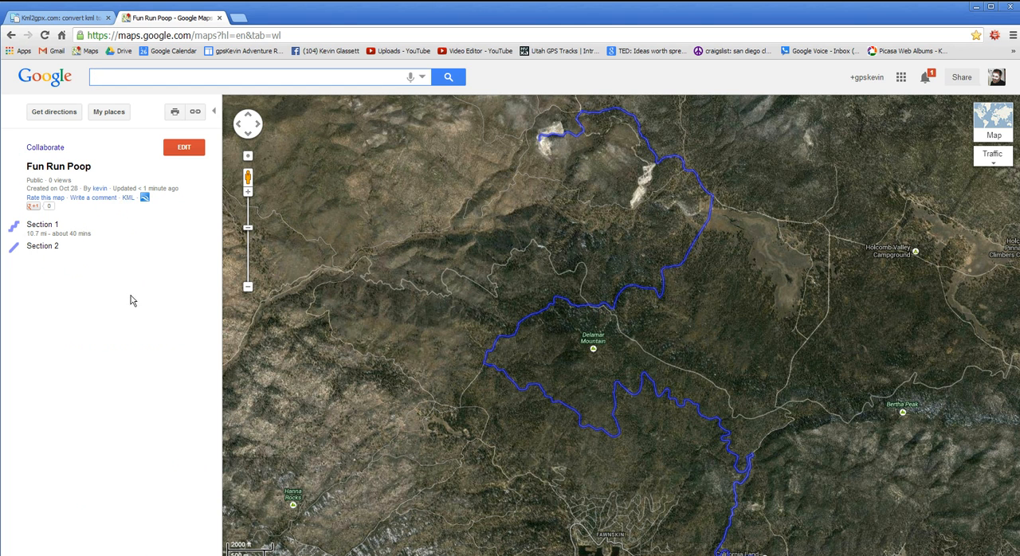
pyautogui.click(127, 199)
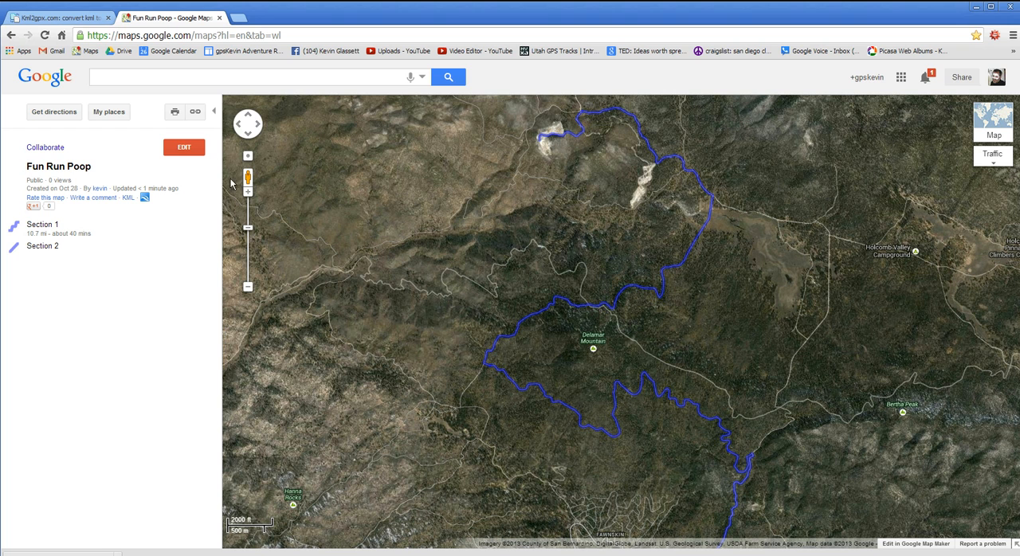
# - Switch to the Kml2gpx.com tab, convert FunRunPoop.kml from the Downloads folder to GPX, and download the converted file
pyautogui.click(77, 22)
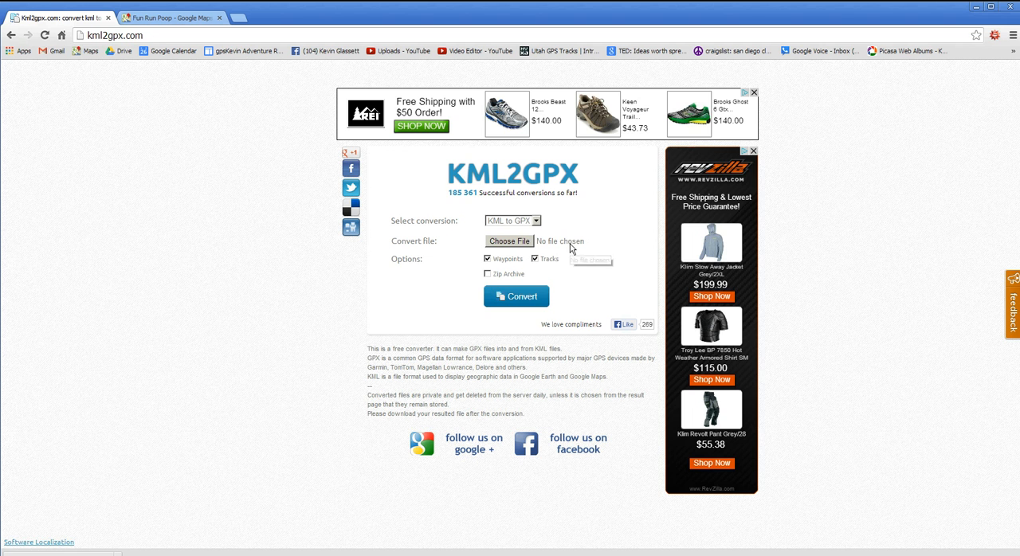
pyautogui.click(504, 247)
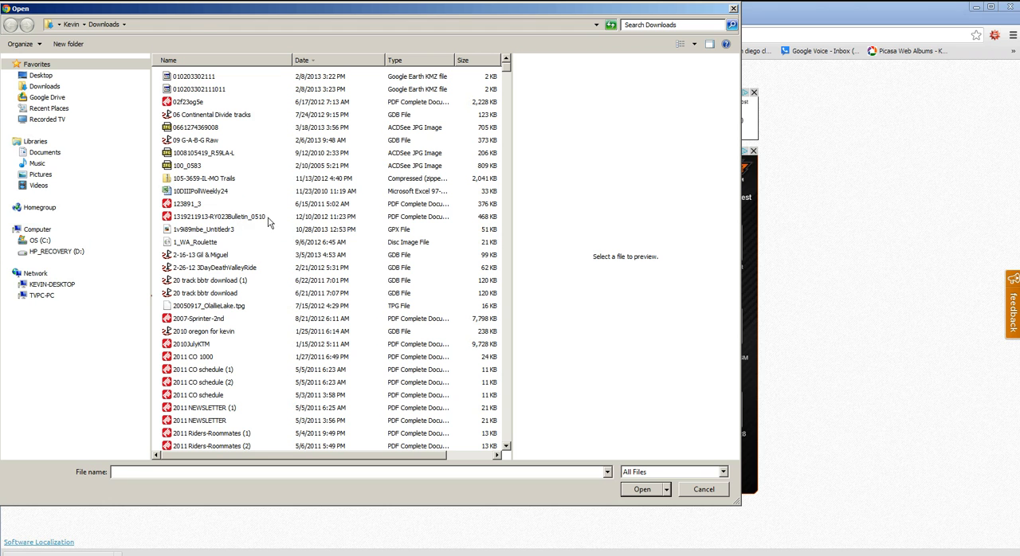
pyautogui.click(50, 89)
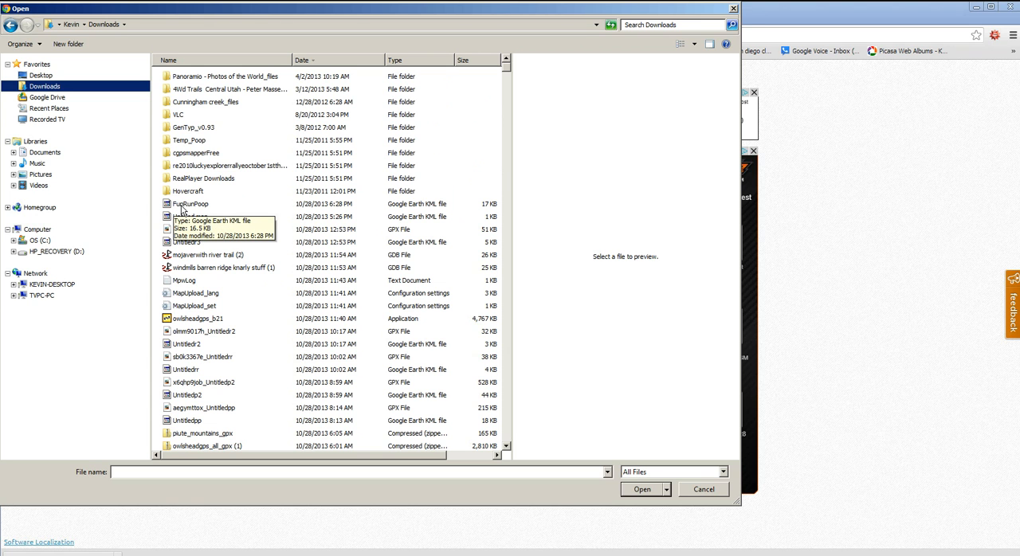
pyautogui.click(204, 208)
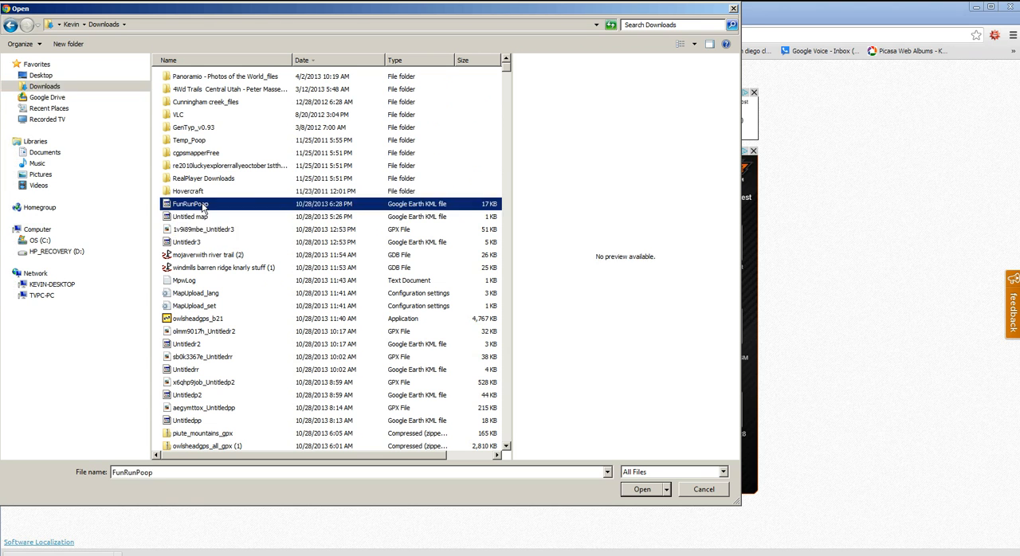
pyautogui.doubleClick(204, 207)
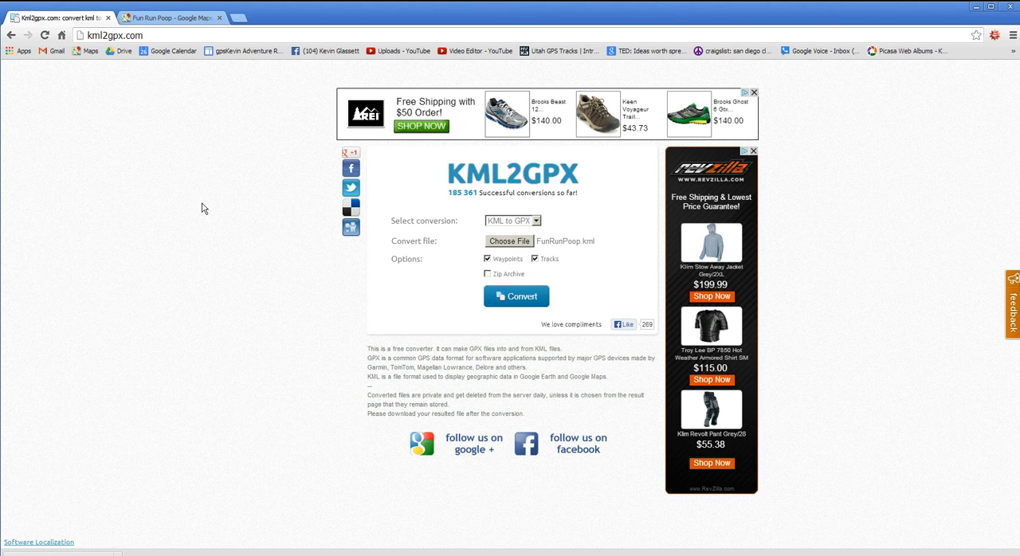
pyautogui.click(531, 307)
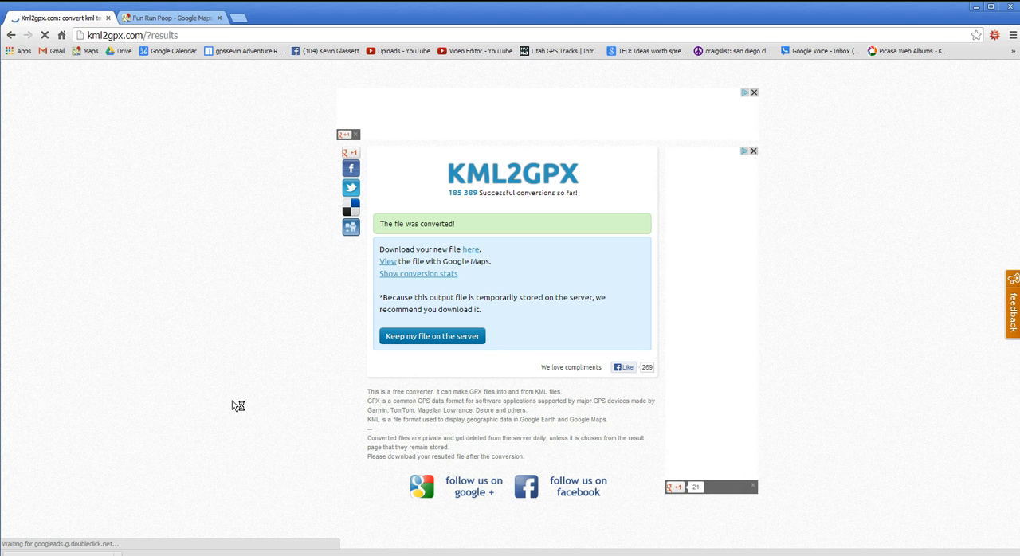
pyautogui.click(471, 250)
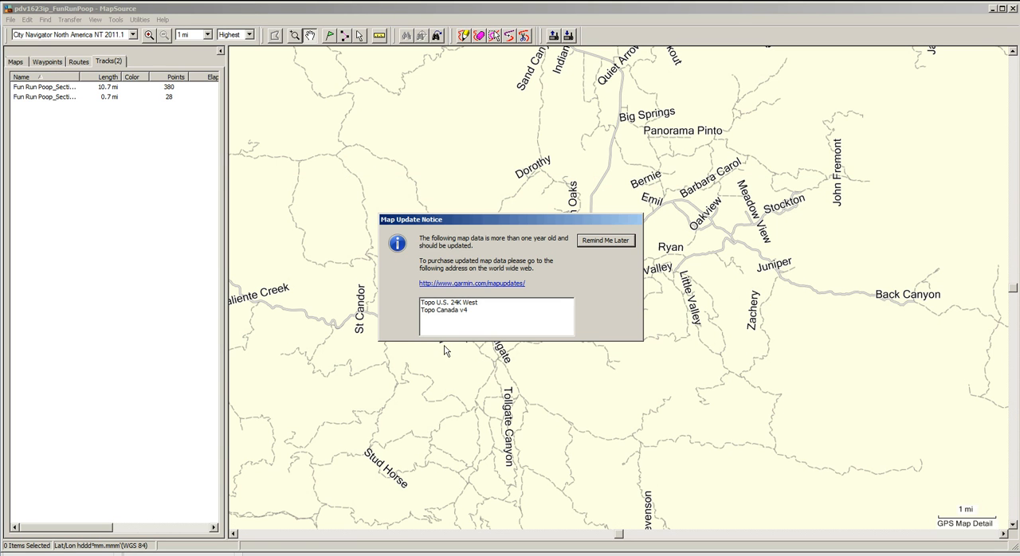
# - In MapSource, postpone the map update notice and show both Fun Run Poop tracks together on the map
pyautogui.click(606, 241)
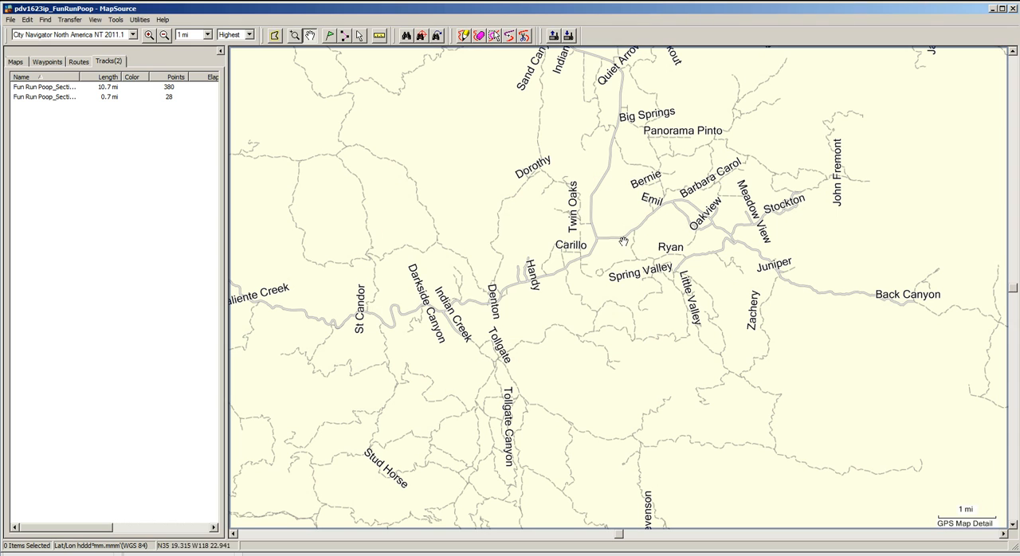
pyautogui.click(102, 88)
pyautogui.click(73, 96)
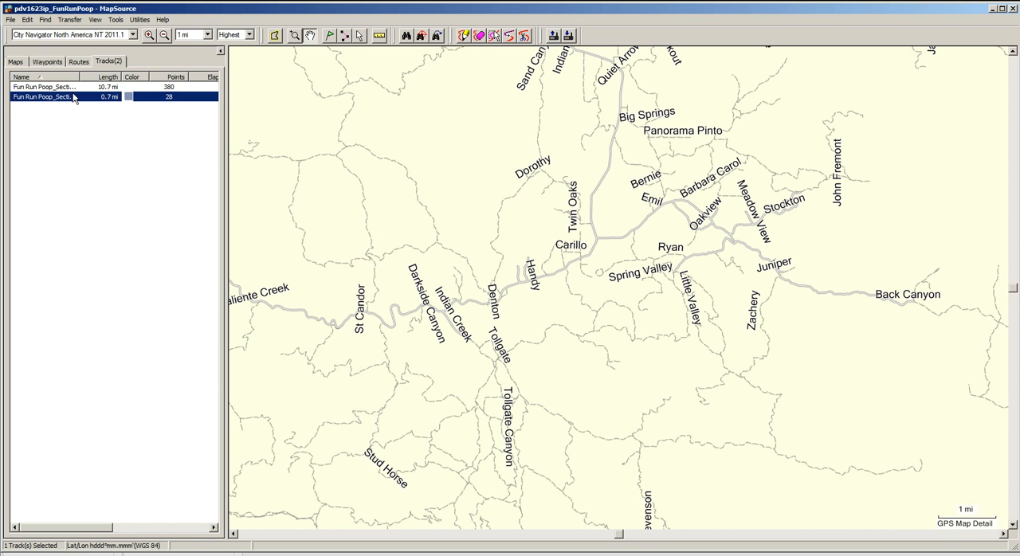
pyautogui.keyDown('shift'); pyautogui.click(72, 90); pyautogui.keyUp('shift')
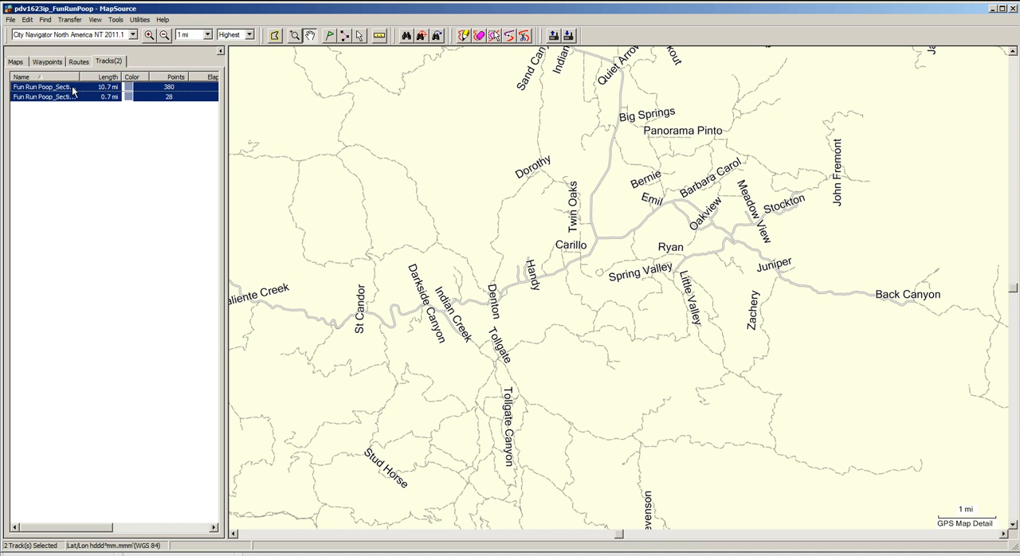
pyautogui.rightClick(72, 90)
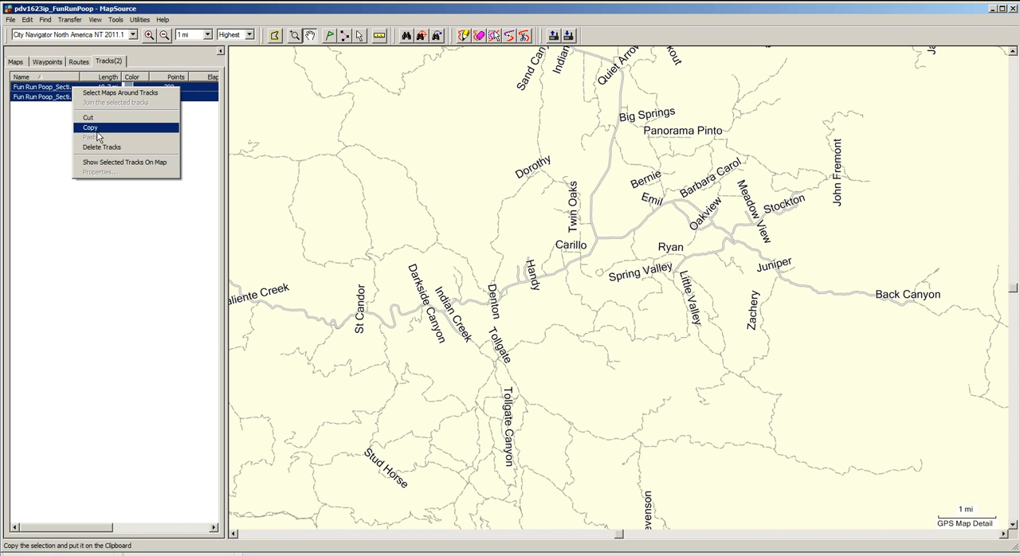
pyautogui.click(114, 163)
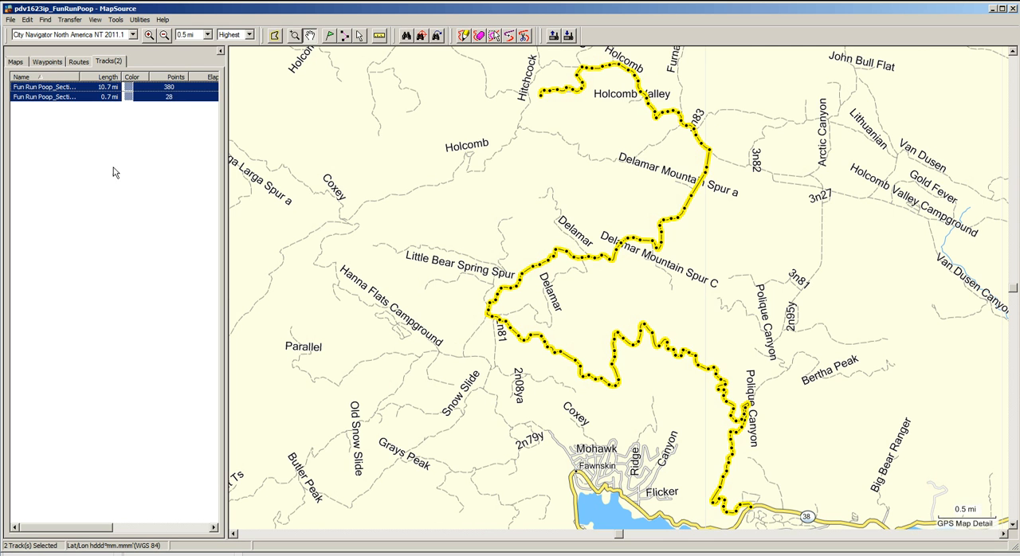
pyautogui.click(137, 229)
# - Examine how closely the Section 1 track and the Section 2 track follow the mapped roads
pyautogui.click(84, 88)
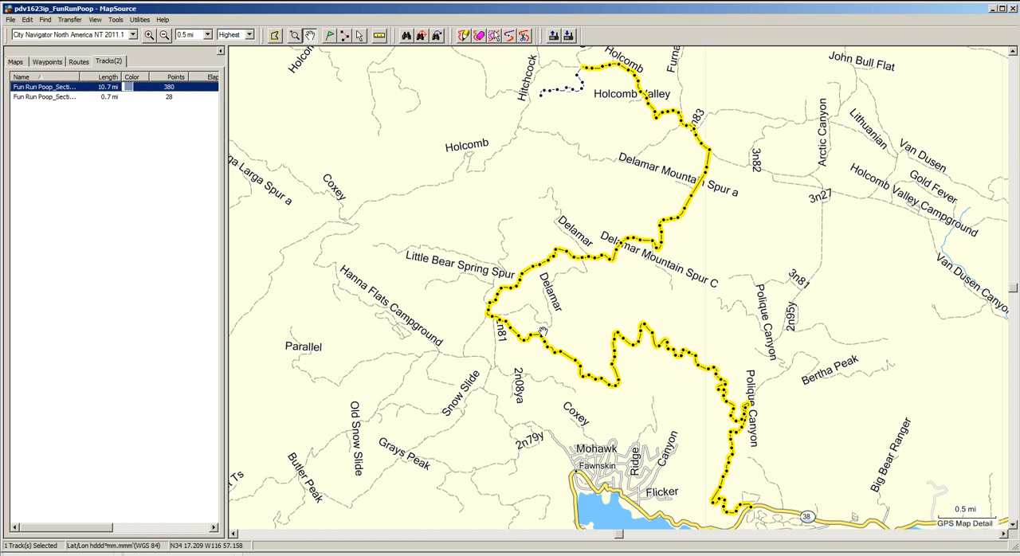
pyautogui.click(627, 263)
pyautogui.moveTo(627, 263); pyautogui.dragTo(647, 239)
pyautogui.click(295, 35)
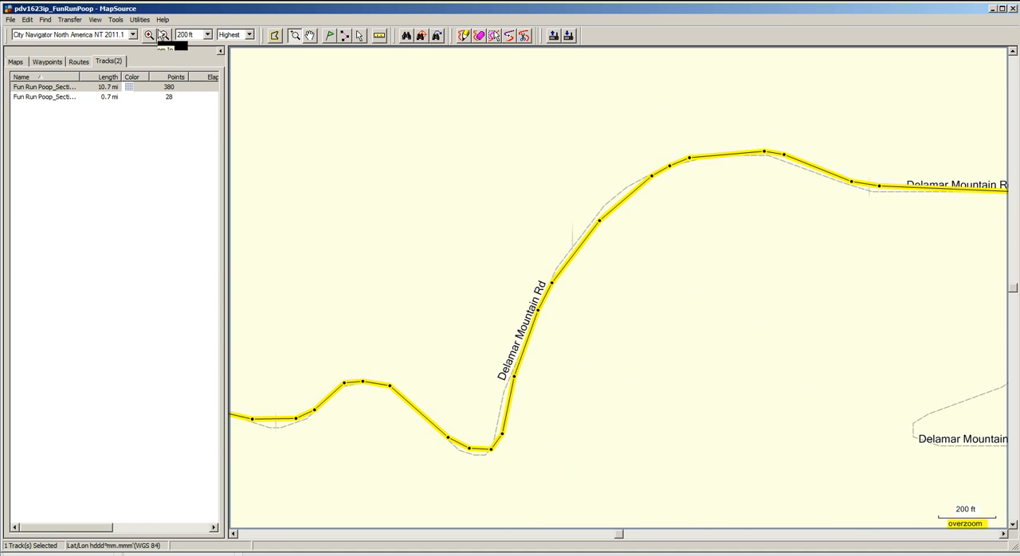
pyautogui.click(114, 98)
pyautogui.rightClick(113, 98)
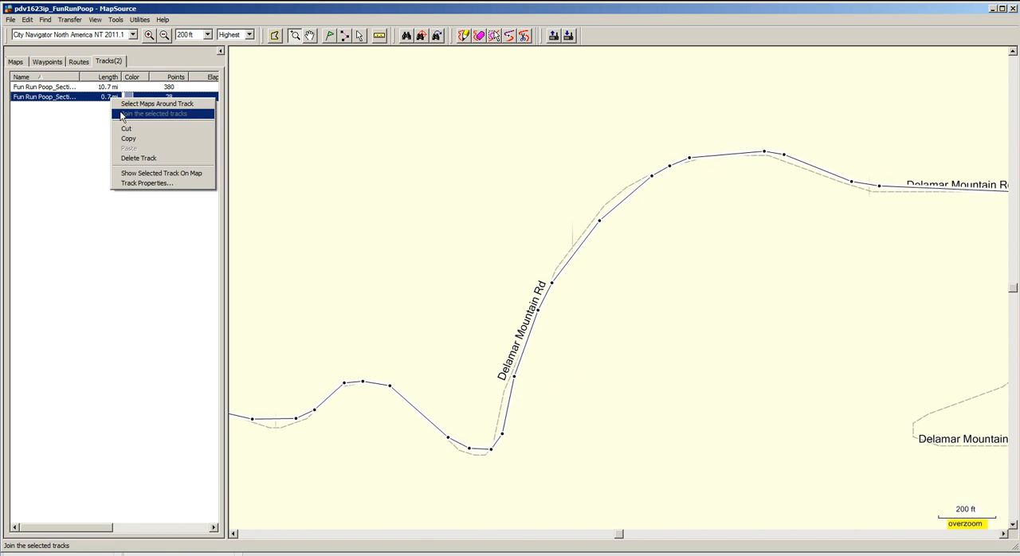
pyautogui.click(162, 175)
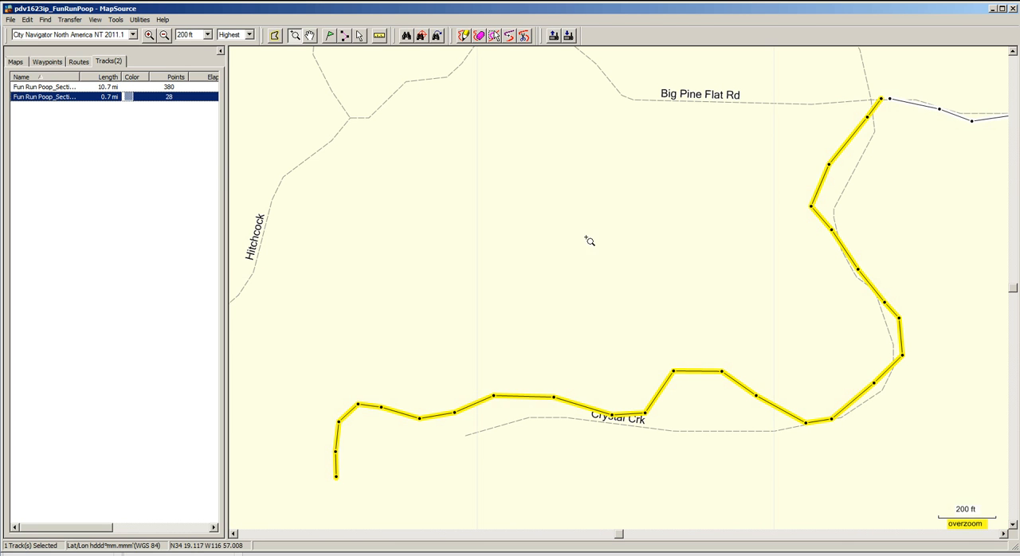
# - Join the Section 1 track to the Section 2 track where they meet near Big Pine Flat Rd
pyautogui.click(164, 35)
pyautogui.click(165, 37)
pyautogui.click(165, 37)
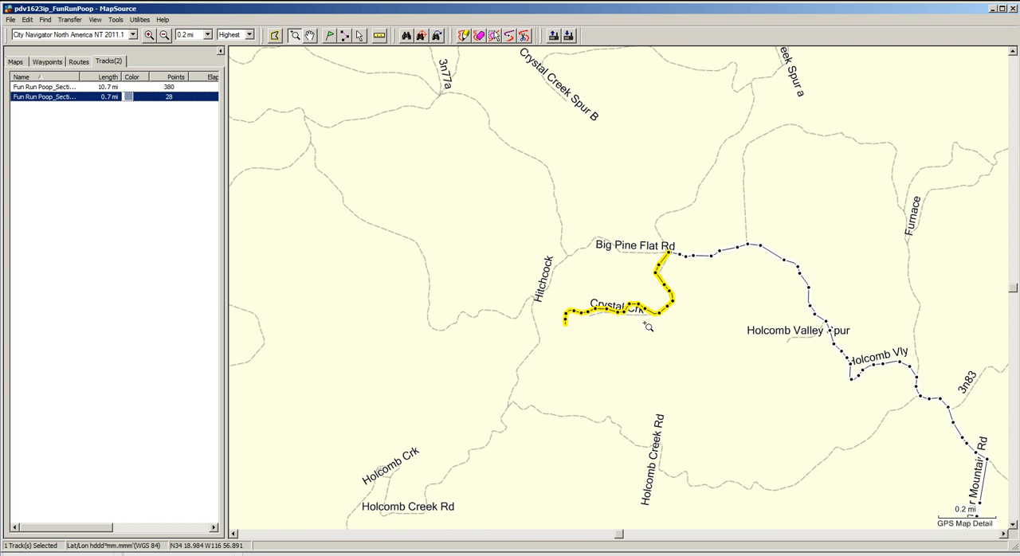
pyautogui.click(110, 87)
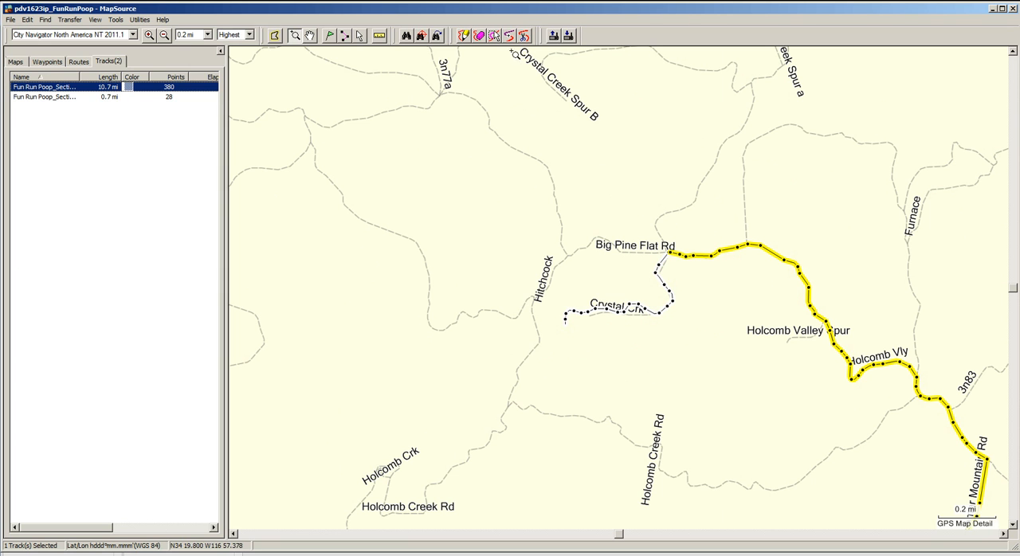
pyautogui.click(507, 40)
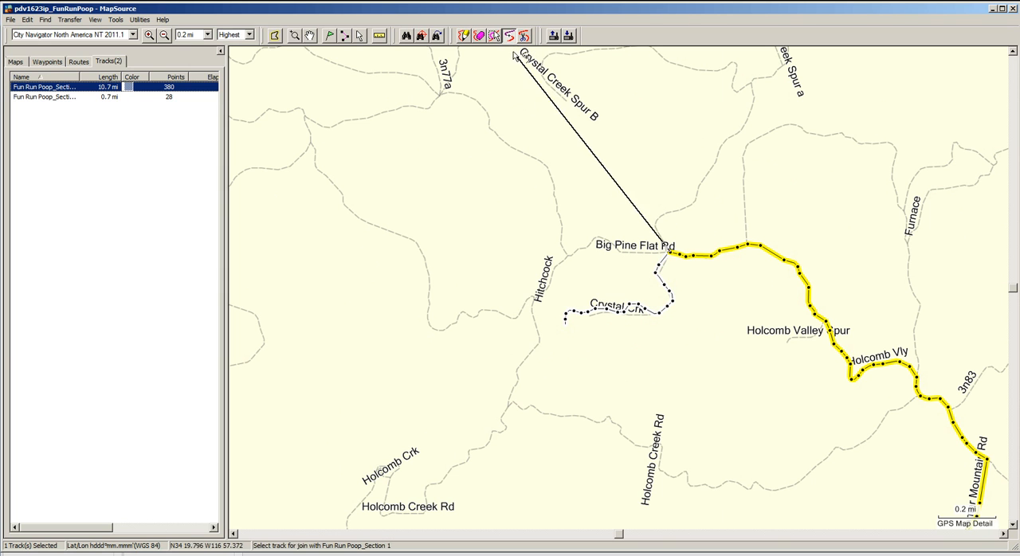
pyautogui.click(668, 259)
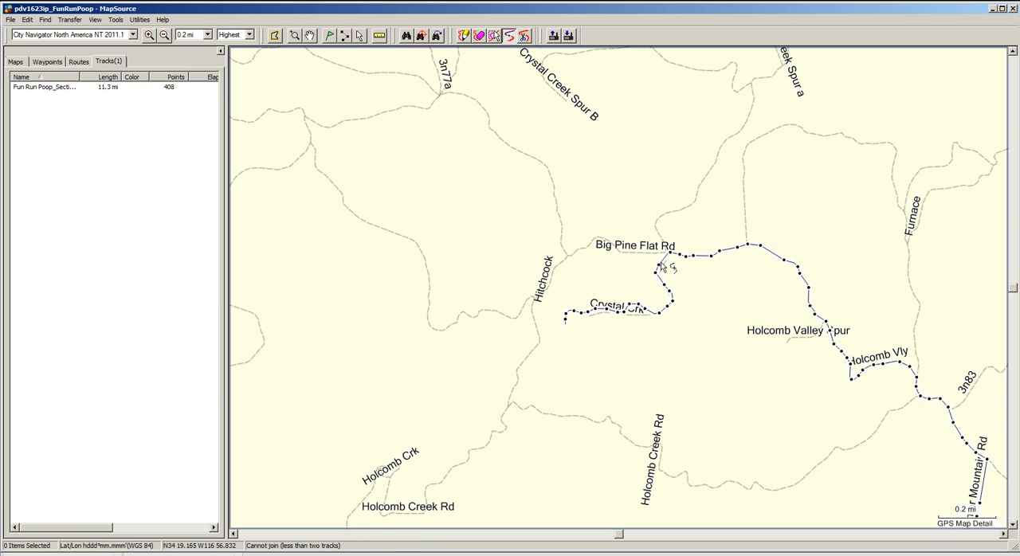
# - Rename the joined track Fun Ride 1 and set its color to Blue
pyautogui.doubleClick(114, 89)
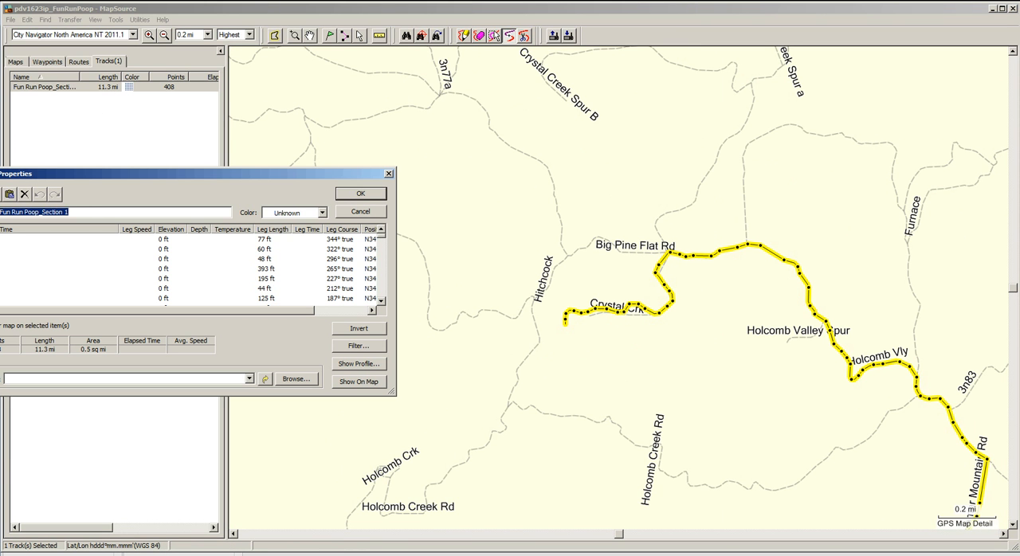
pyautogui.write('Fun Ride')
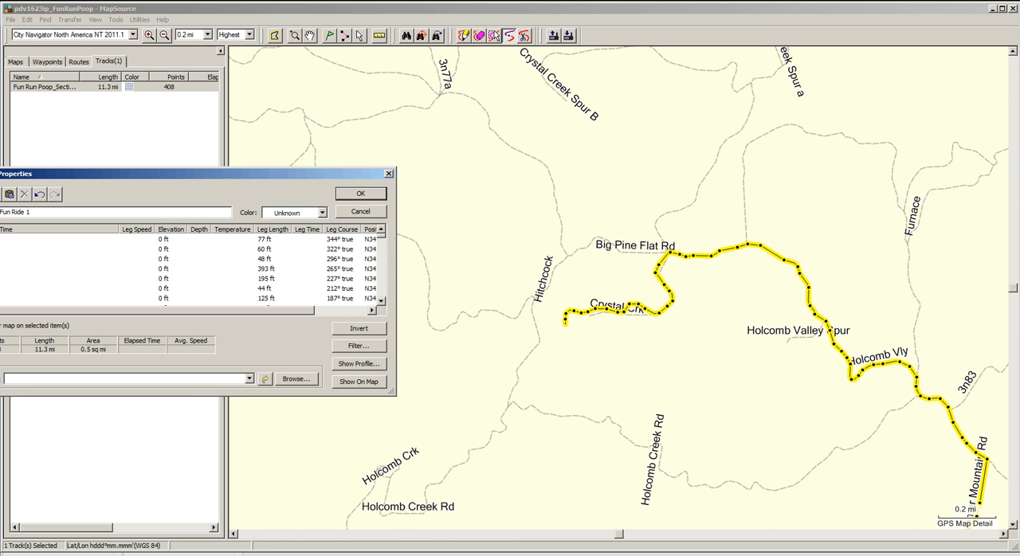
pyautogui.click(322, 213)
pyautogui.scroll(-2, 321, 265)
pyautogui.scroll(-1, 320, 271)
pyautogui.click(285, 291)
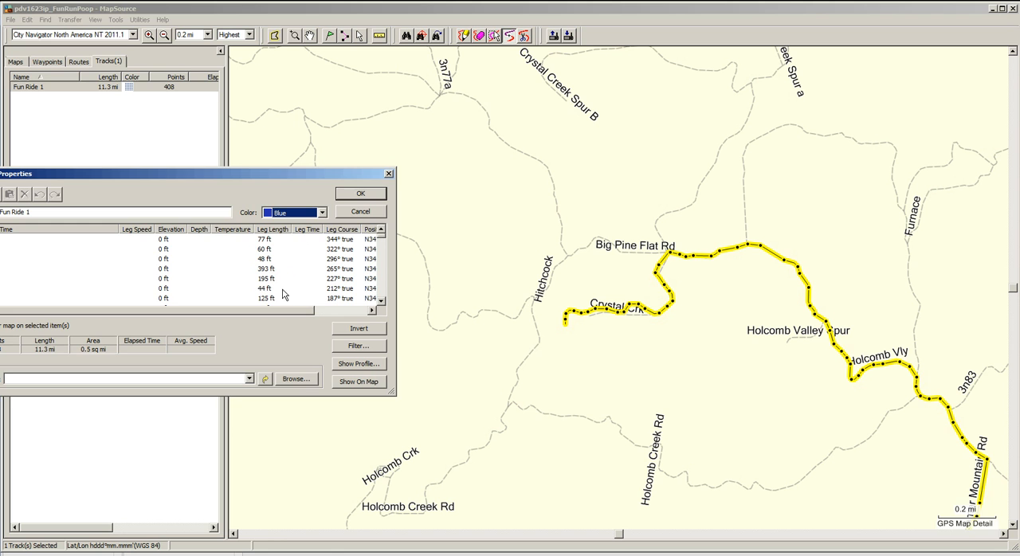
pyautogui.click(358, 194)
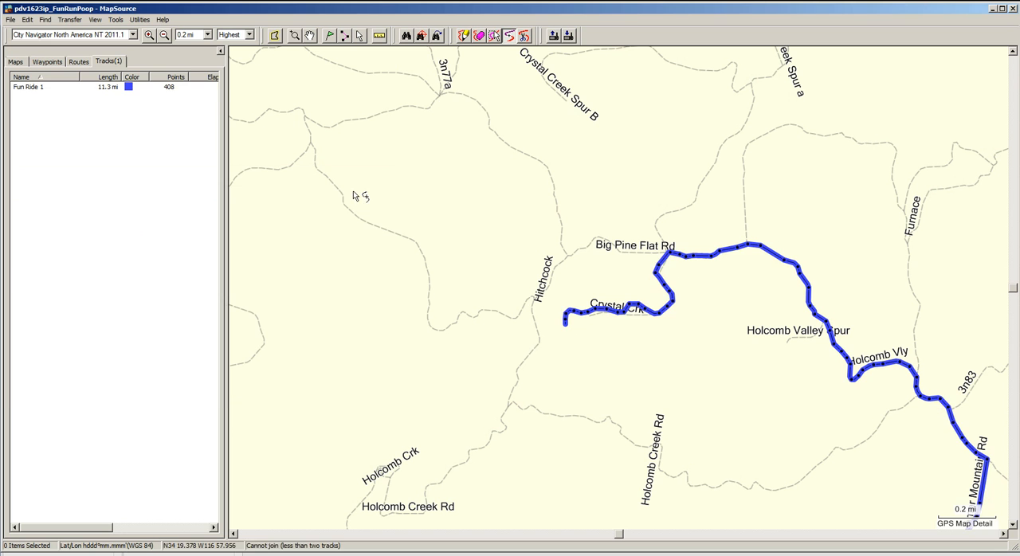
# - Show the entire Fun Ride 1 track on the map and clear its selection
pyautogui.click(113, 87)
pyautogui.rightClick(114, 86)
pyautogui.click(138, 160)
pyautogui.click(114, 123)
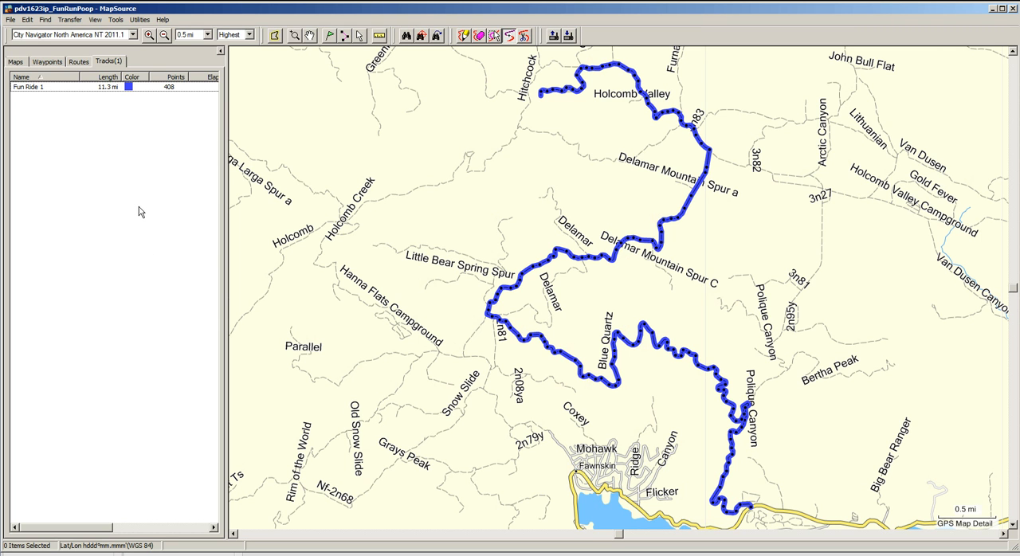
# - Filter the entire Fun Ride 1 track to a maximum of 250 points
pyautogui.doubleClick(139, 89)
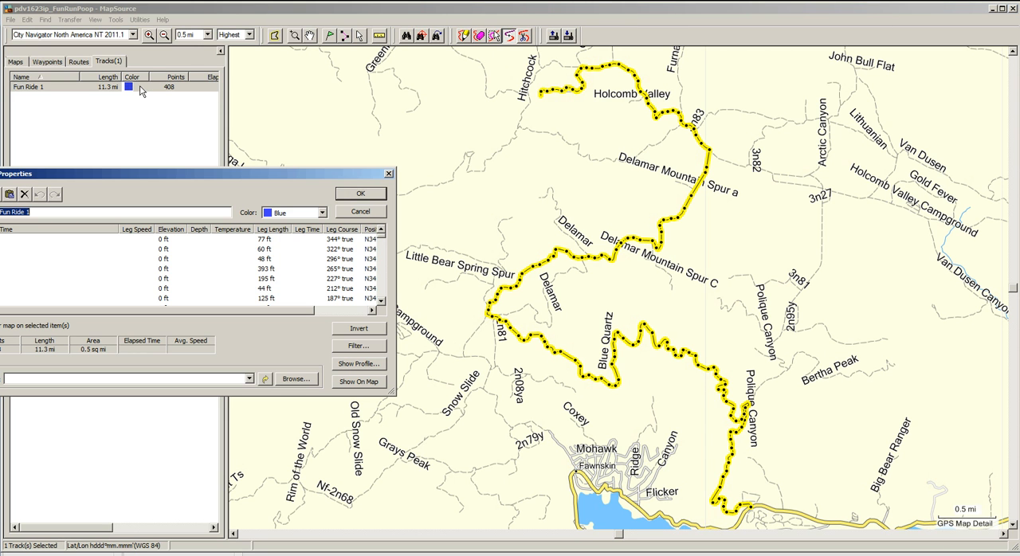
pyautogui.click(343, 344)
pyautogui.doubleClick(169, 333)
pyautogui.write('250')
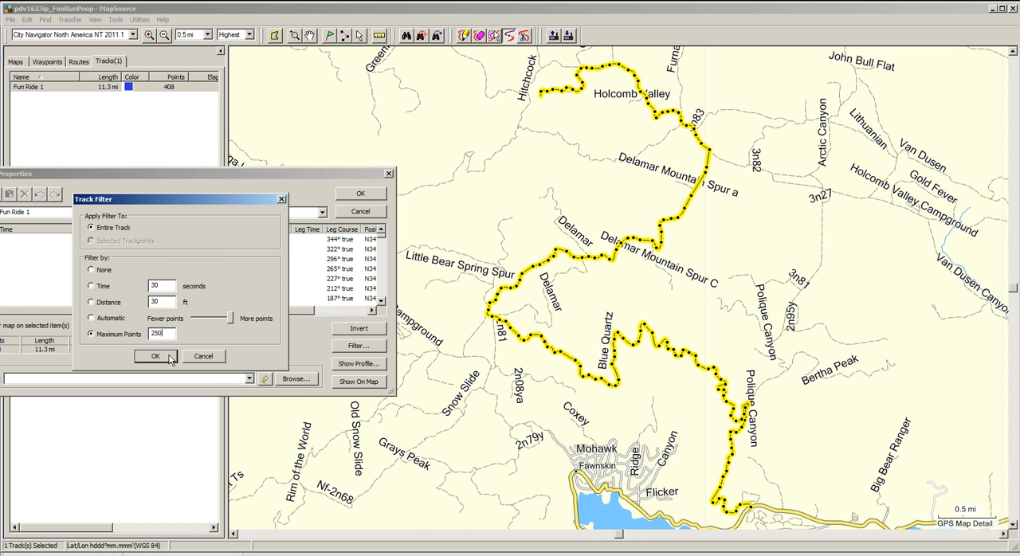
pyautogui.click(156, 356)
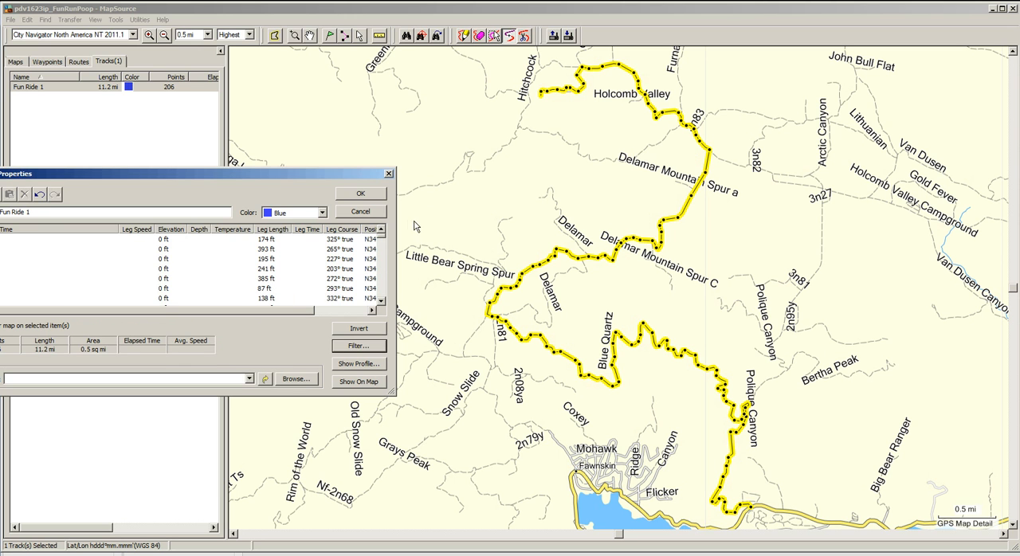
pyautogui.click(380, 195)
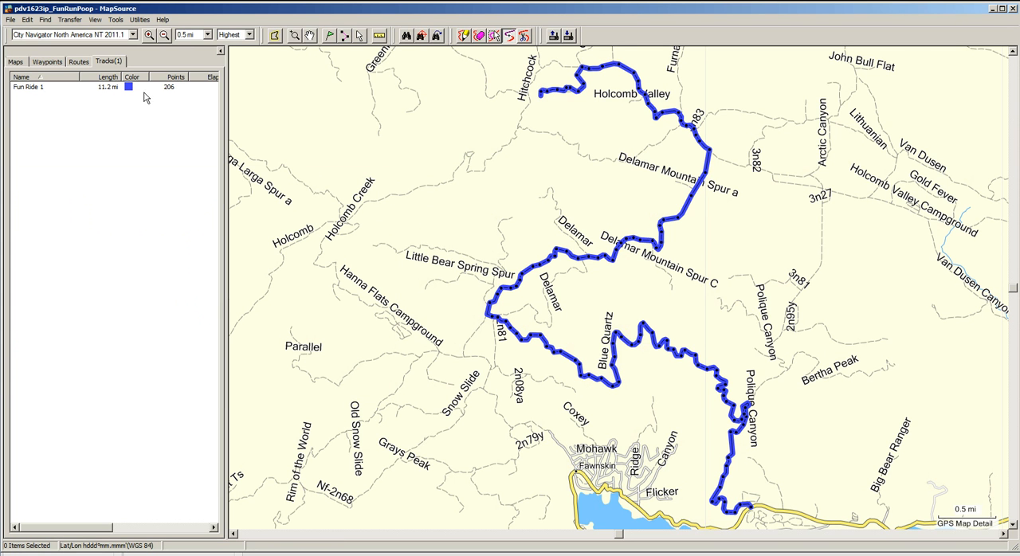